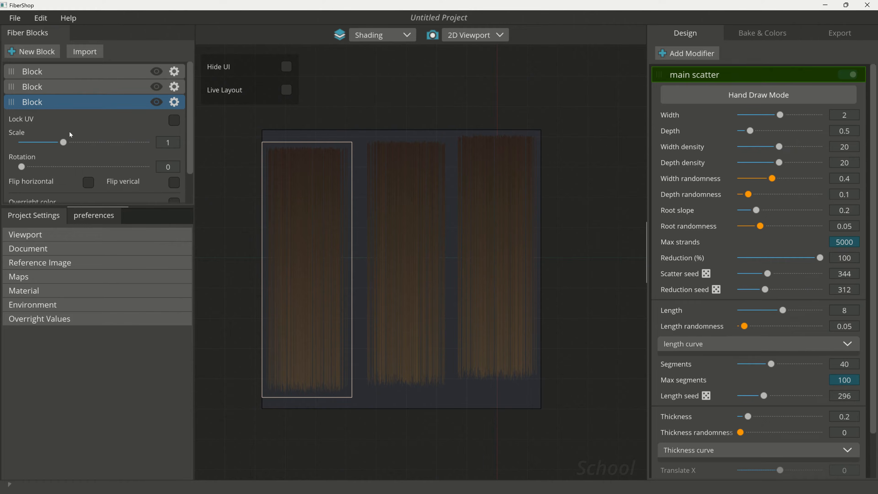
Step: Scale the selected fiber block to 1.05, try rotating it 13 degrees, and set its rotation to 0
mouse_move(63, 144)
left_mouse_down()
mouse_move(83, 147)
mouse_move(68, 147)
left_mouse_up()
left_click_drag(21, 165, 27, 166)
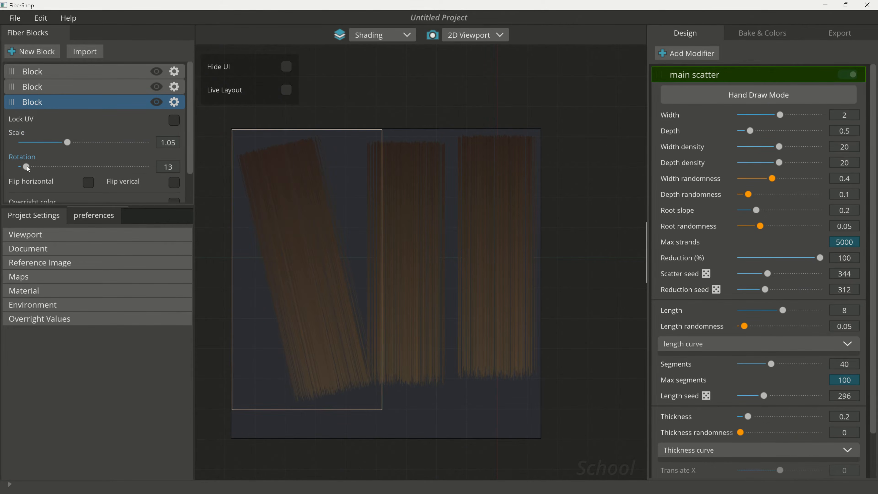
left_click(175, 169)
type("0")
key("Return")
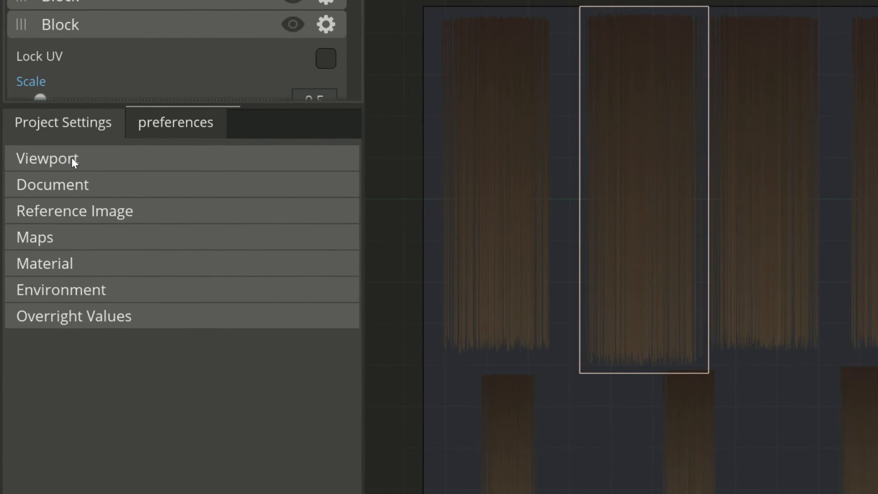
Step: Try the 2x1 and 4x1 aspect ratios in the project's document settings
left_click(39, 235)
left_click(39, 234)
left_click(73, 175)
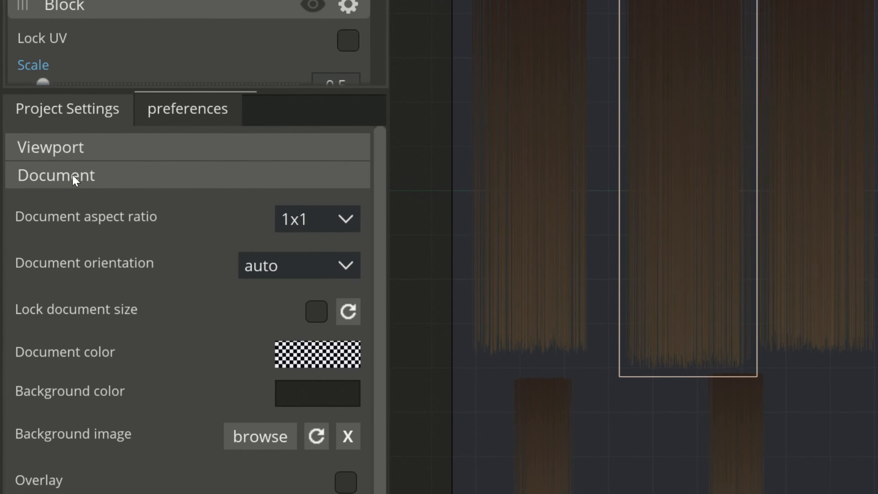
left_click(327, 221)
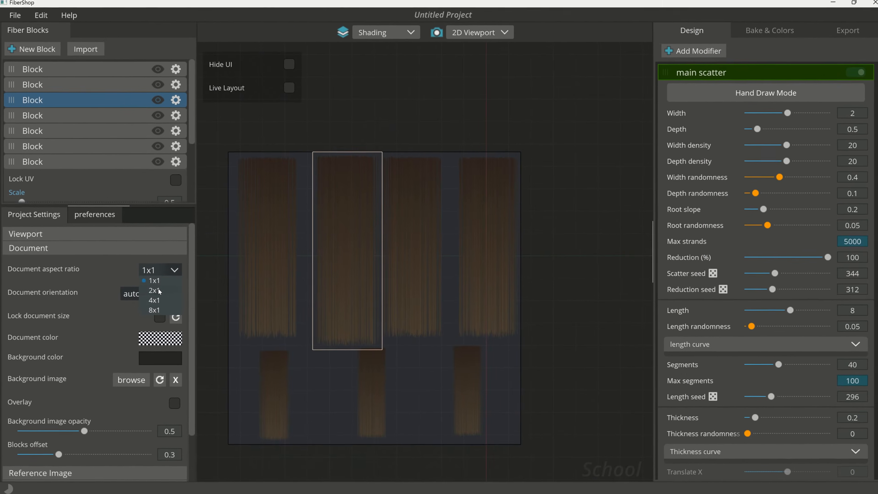
left_click(306, 259)
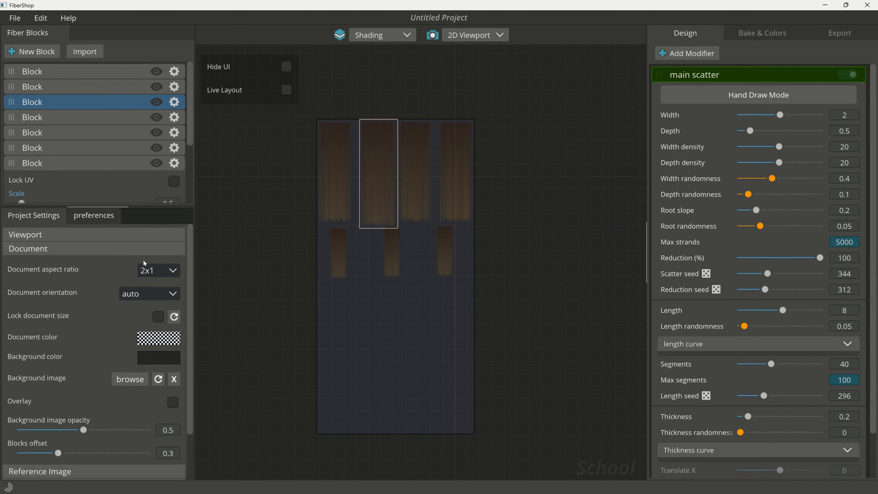
left_click(154, 269)
left_click(160, 301)
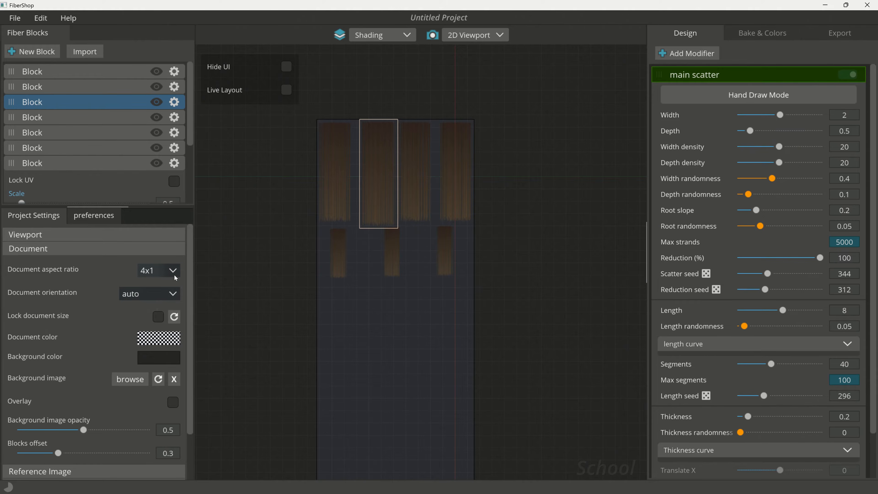
Step: Switch the document to a 2x1 aspect ratio with horizontal orientation, and return it to 1x1 with auto orientation
left_click(163, 272)
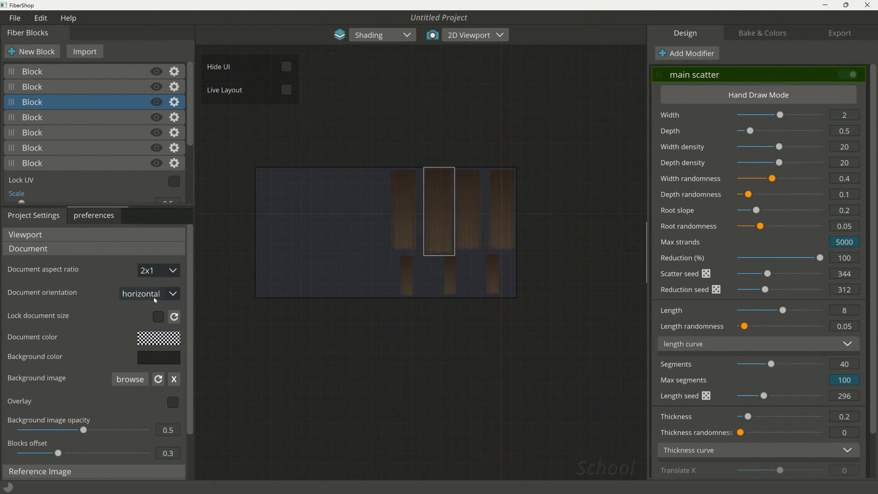
left_click(152, 274)
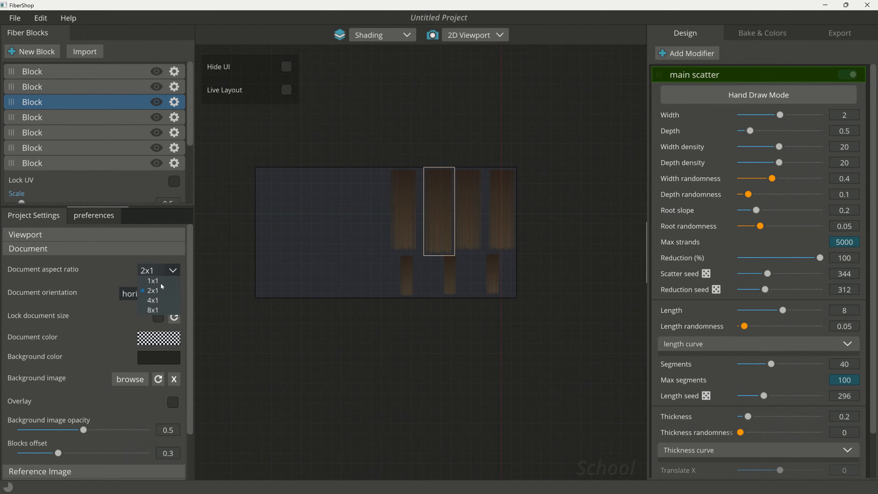
left_click(152, 300)
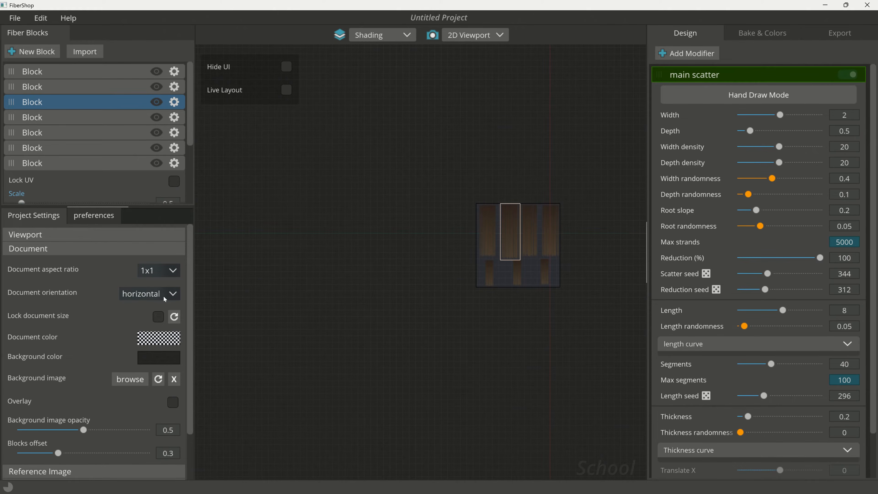
left_click(165, 299)
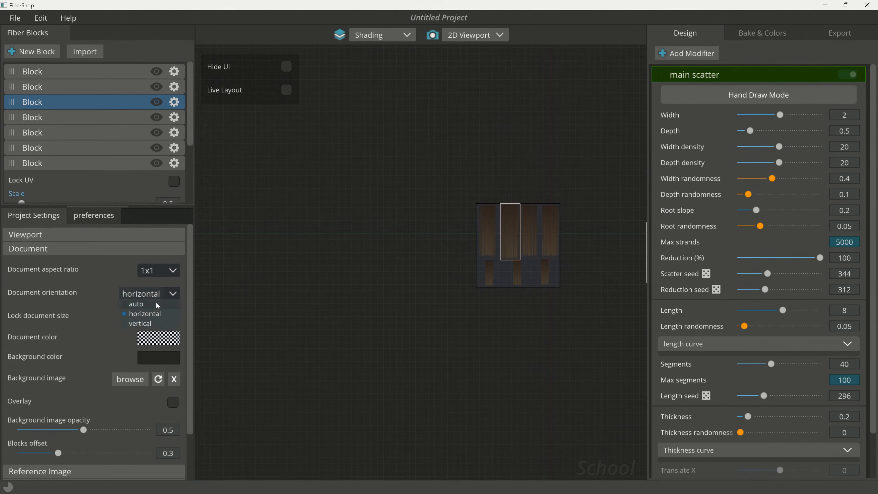
left_click(155, 302)
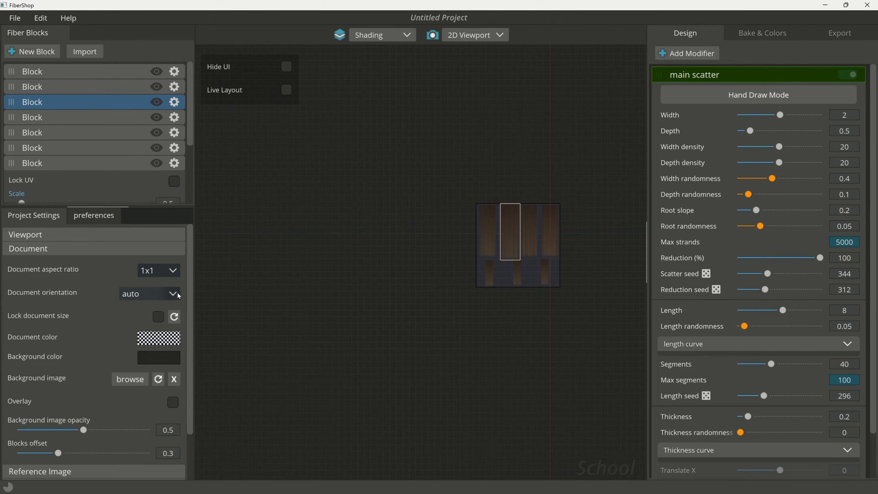
Step: Examine the Environment, Material and Overright Values sections of the project settings
left_click(47, 248)
left_click(43, 305)
left_click(43, 304)
left_click(40, 292)
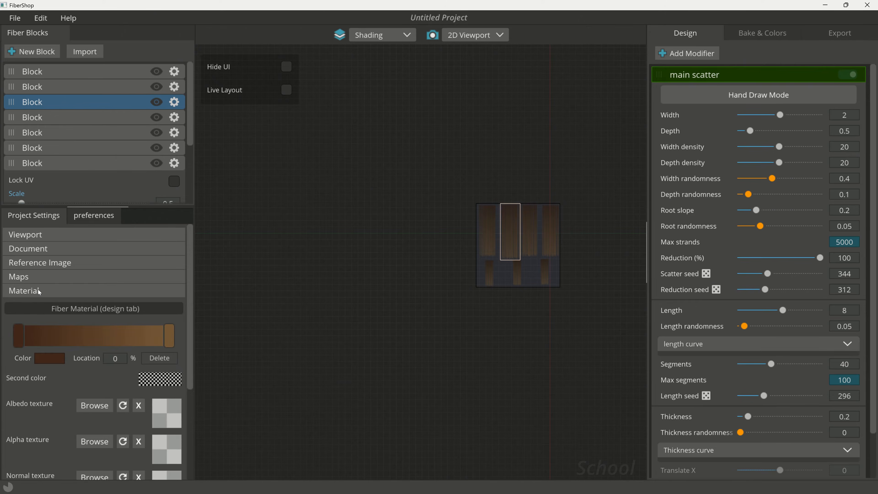
left_click(38, 289)
left_click(59, 320)
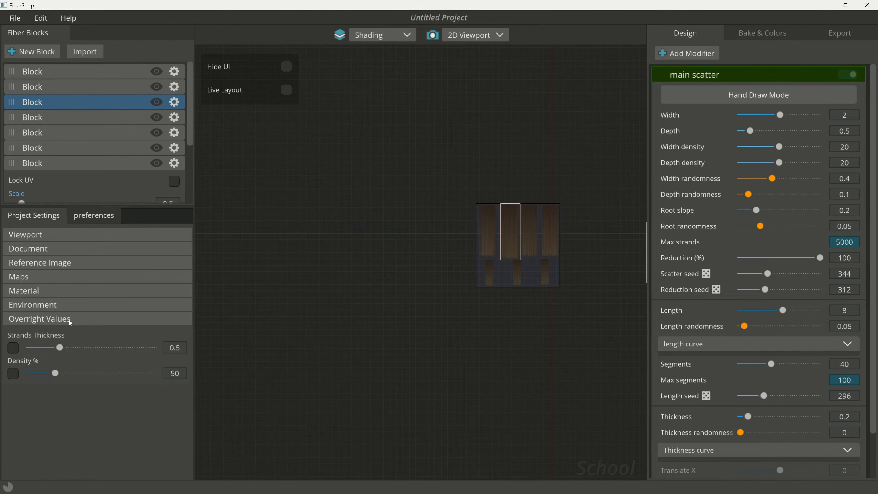
left_click(69, 320)
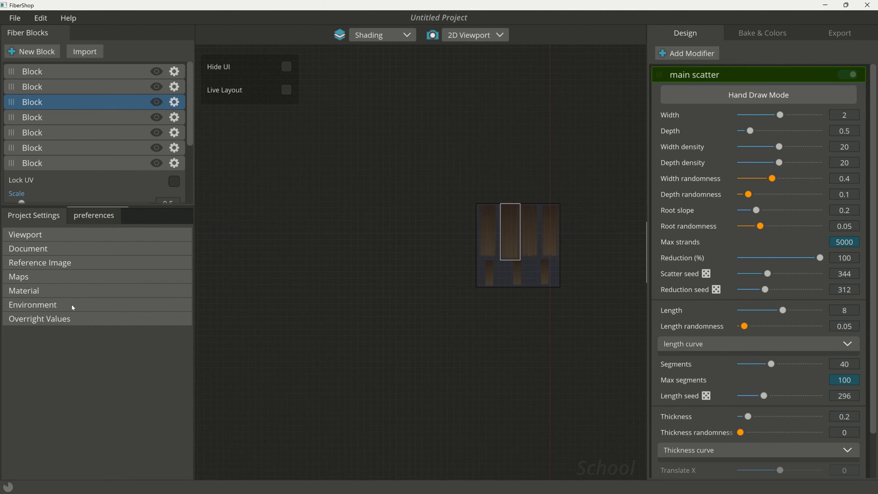
Step: Try a UI scale of 1 in the general preferences and set it back to 2
left_click(107, 216)
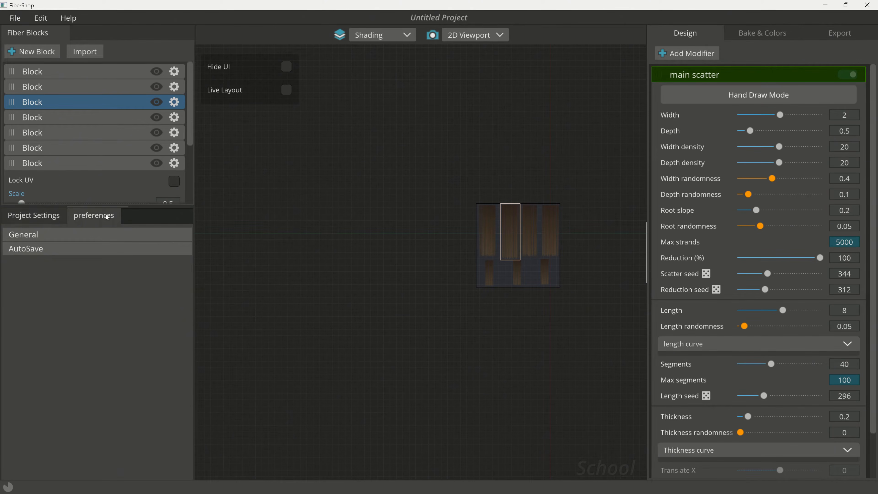
left_click(31, 235)
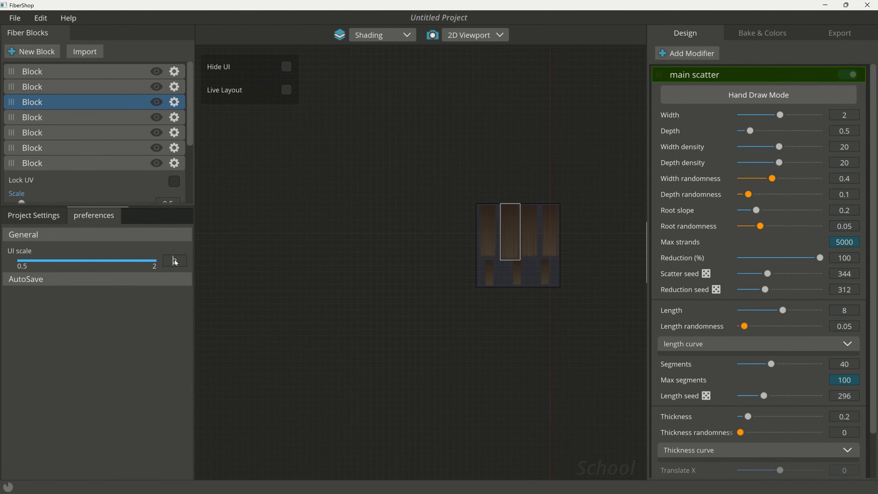
type("1")
key("Return")
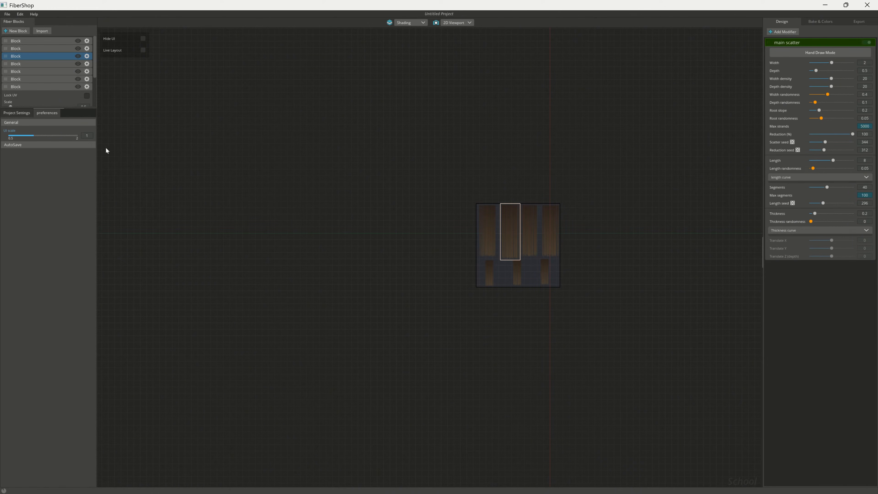
left_click_drag(88, 135, 85, 135)
type("2")
key("Return")
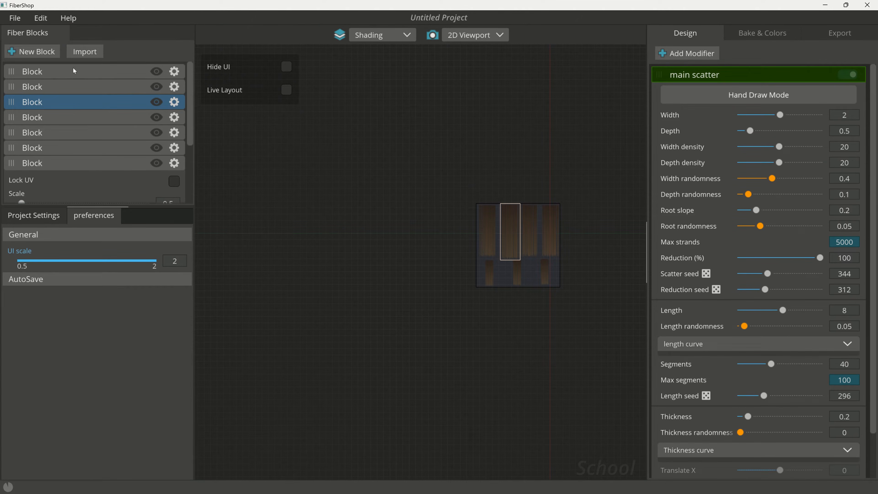
Step: Preview the hair blocks in Root / Tip, Alpha and Height display modes, and return to Shading
scroll(560, 201, "up", 5)
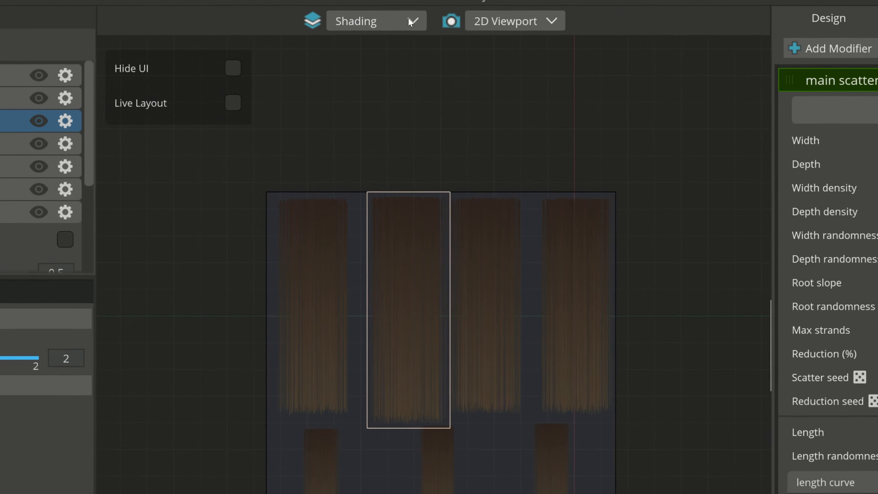
left_click(403, 34)
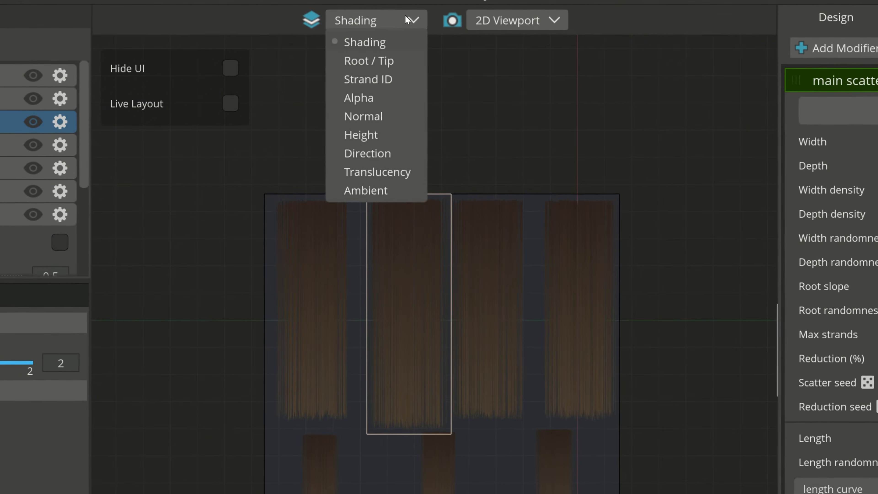
left_click(387, 60)
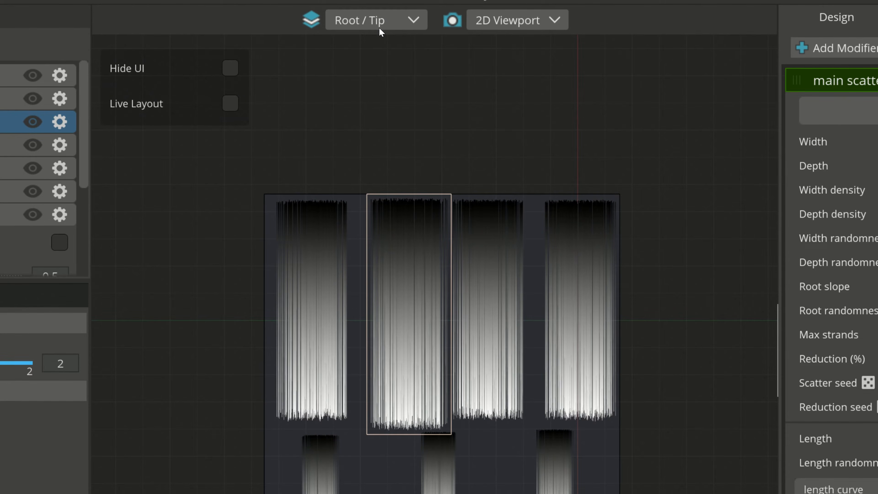
left_click(379, 29)
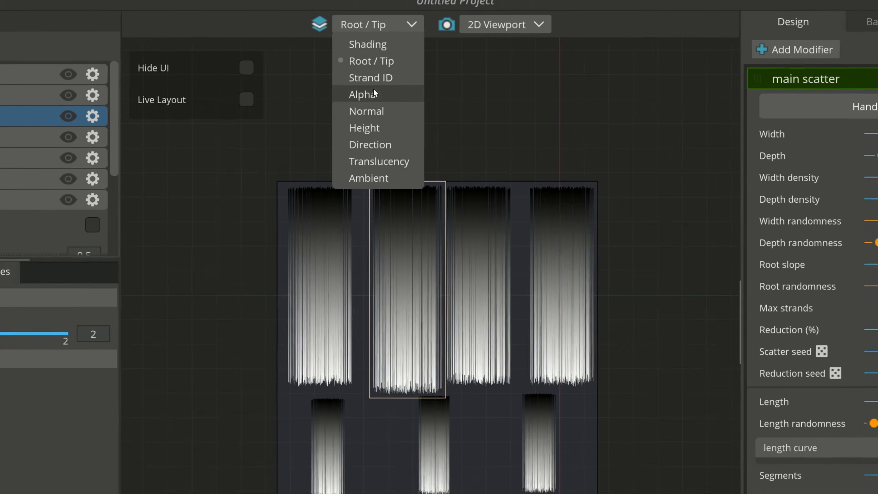
left_click(377, 97)
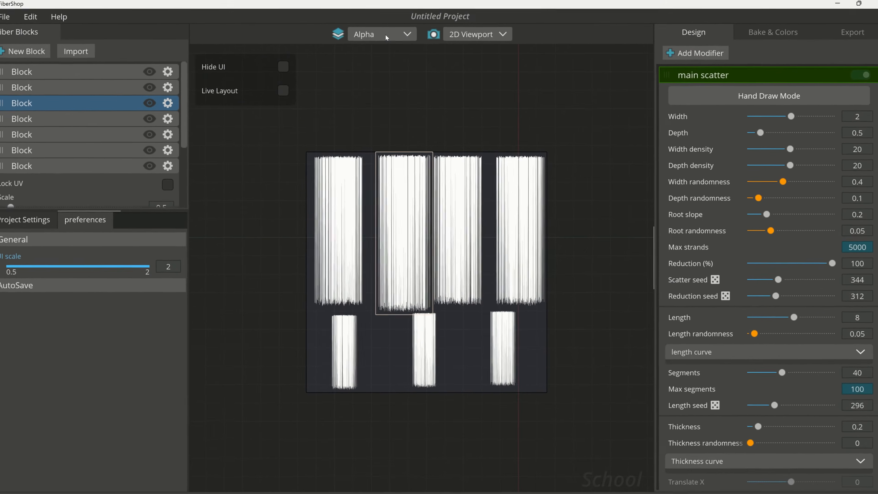
left_click(386, 34)
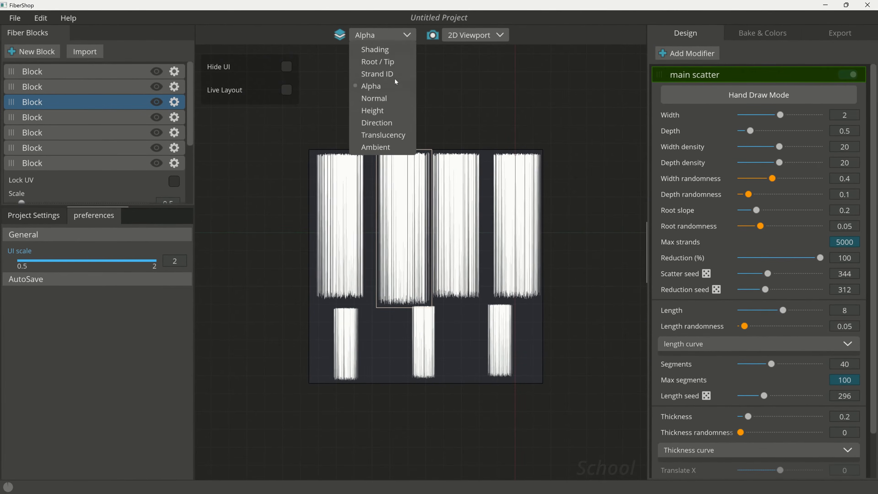
left_click(382, 114)
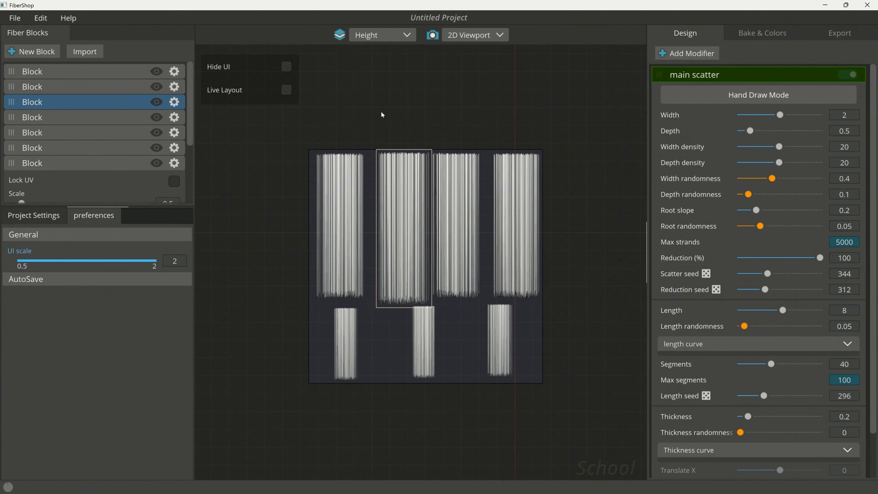
left_click(390, 34)
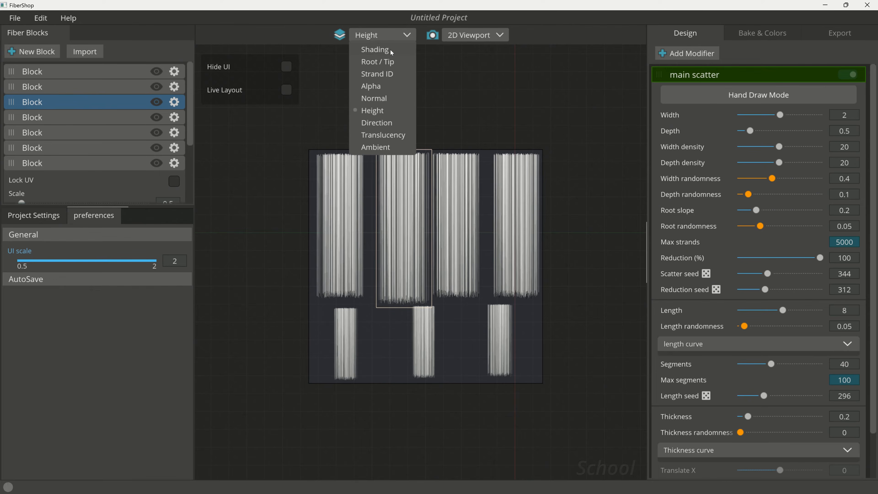
left_click(391, 50)
Step: View the selected block in the 3D viewport and inspect its strands from several angles
left_click(475, 35)
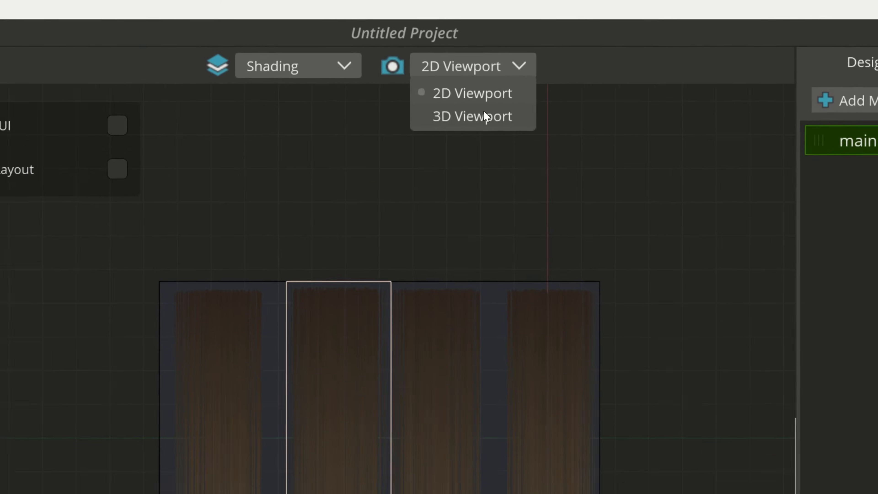
left_click(486, 124)
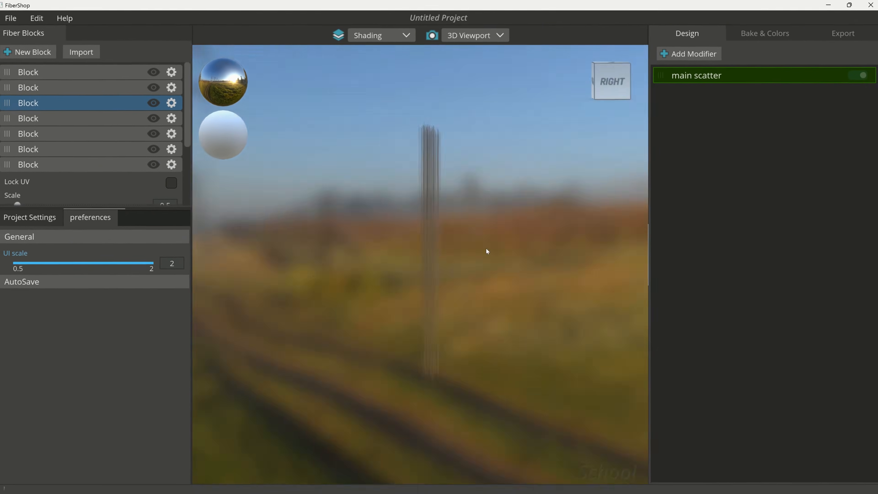
middle_click_drag(486, 248, 507, 249)
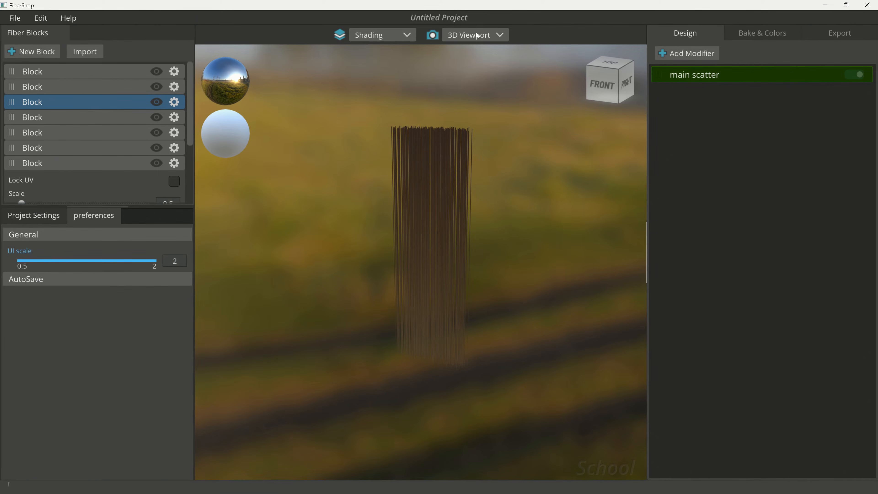
mouse_move(546, 243)
middle_mouse_down()
mouse_move(526, 231)
mouse_move(519, 249)
mouse_move(566, 249)
mouse_move(541, 252)
middle_mouse_up()
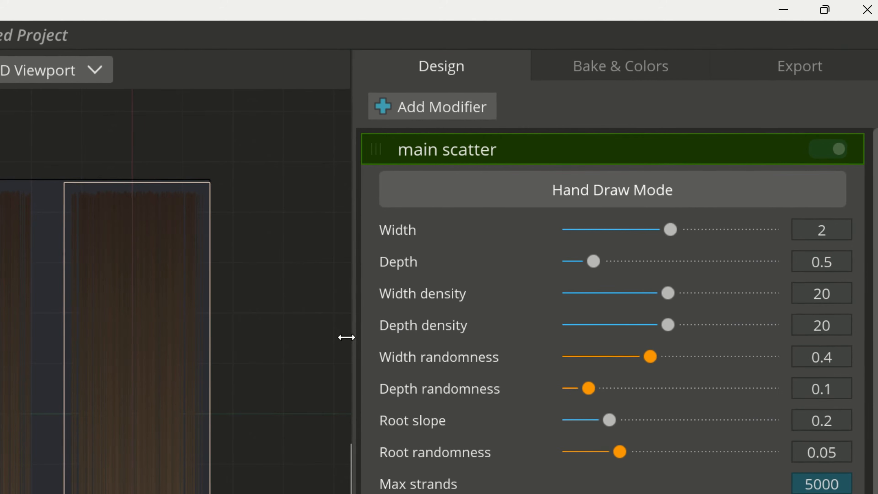
Step: Widen the design settings area beside the viewport
left_click_drag(346, 338, 345, 337)
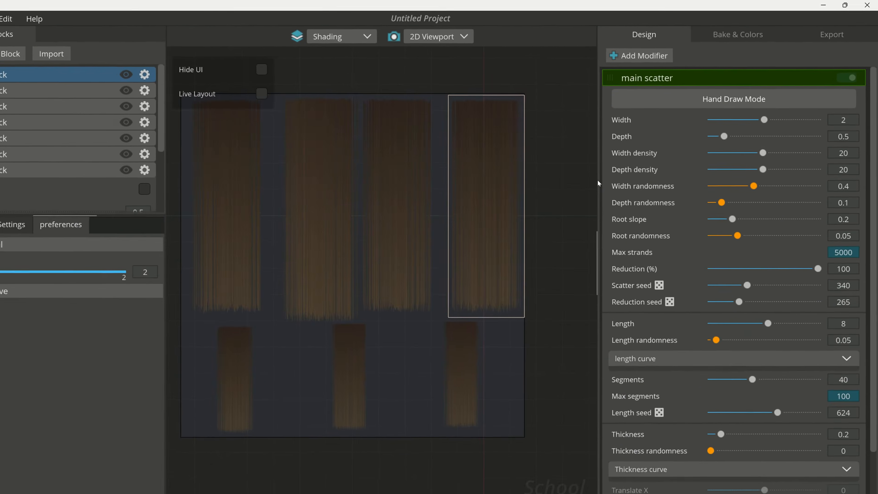
left_click_drag(525, 172, 522, 174)
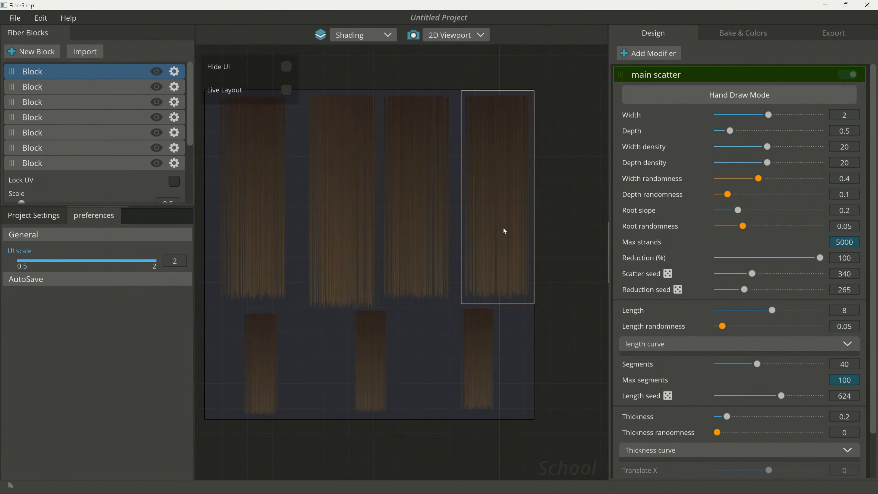
Step: Add a Clump modifier to the selected fiber block and disable it
left_click(651, 58)
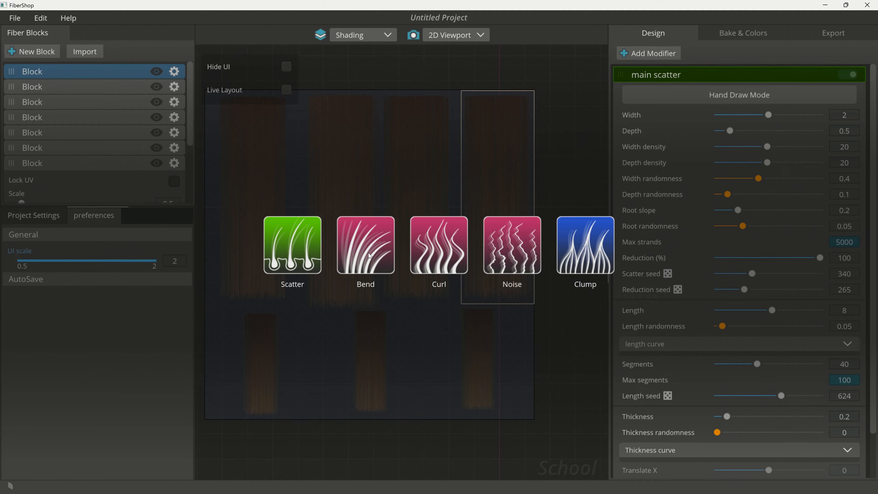
left_click(569, 251)
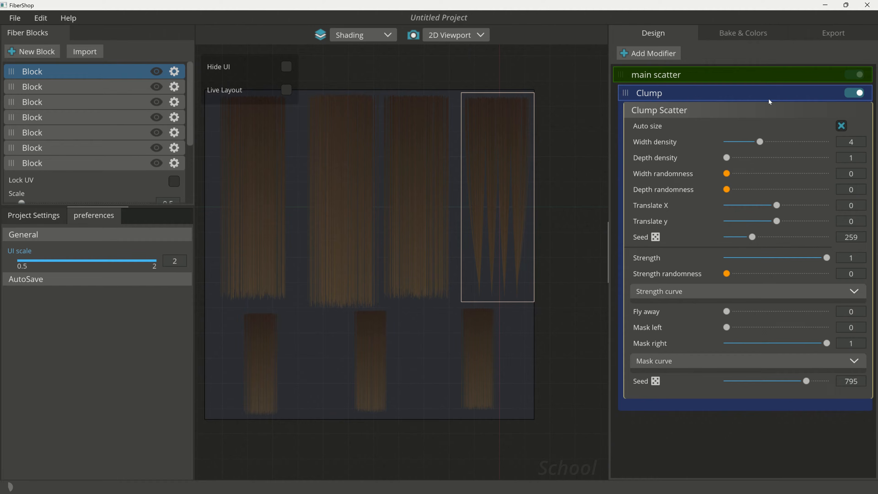
left_click(855, 98)
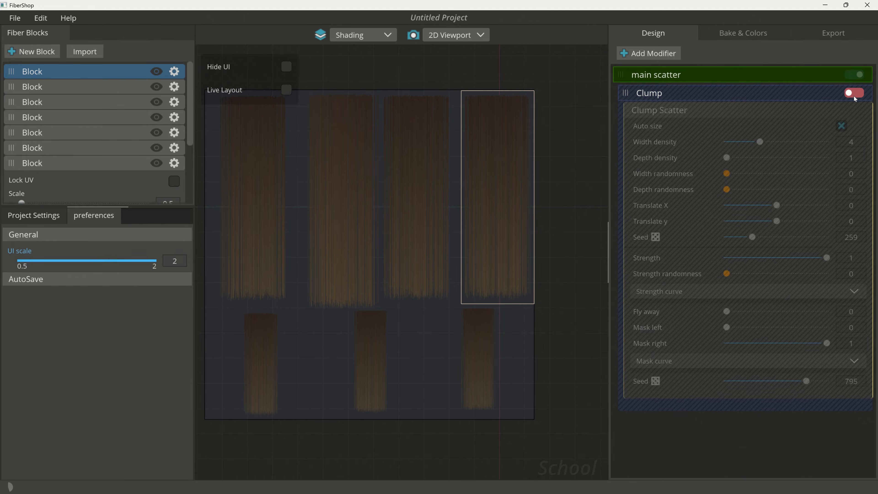
Step: Enable the Clump modifier and set width density to 1, depth density to 6, and both width and depth randomness to 0.4
left_click(855, 99)
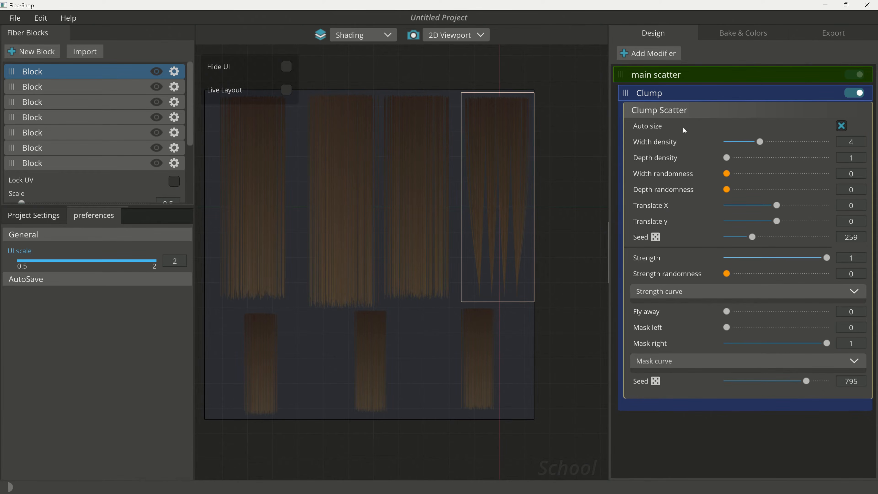
left_click_drag(760, 142, 729, 146)
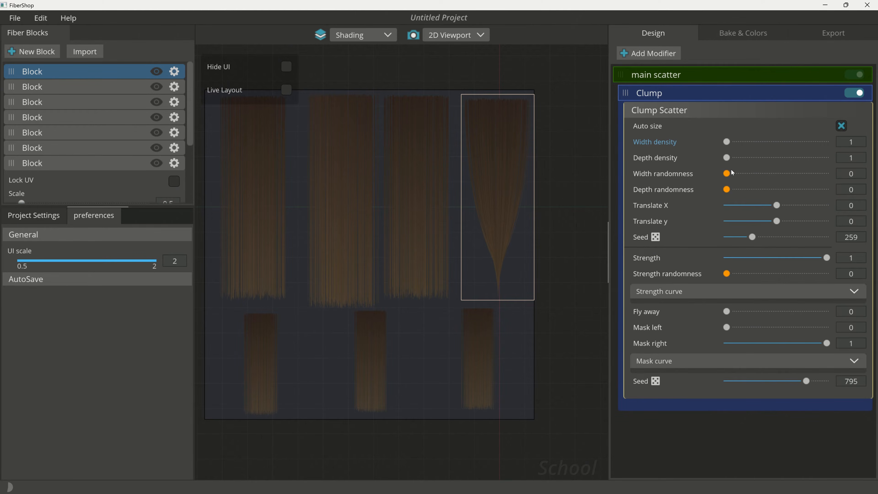
left_click_drag(728, 157, 781, 162)
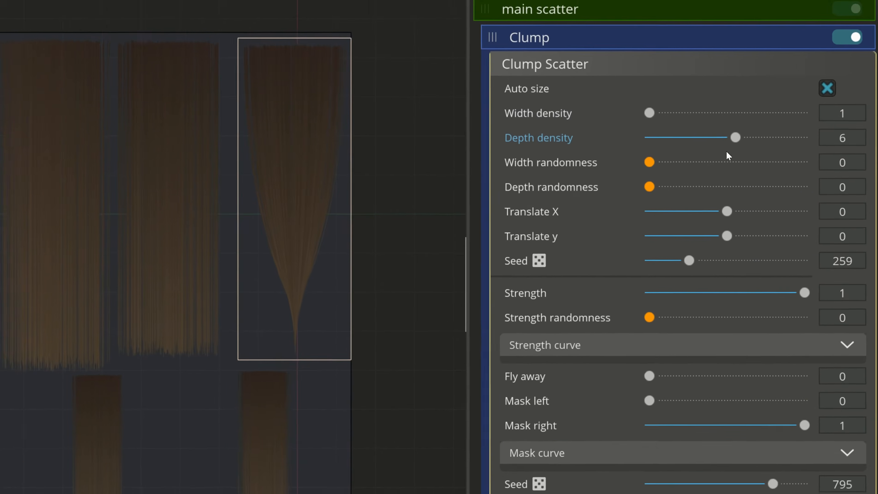
left_click_drag(650, 163, 706, 165)
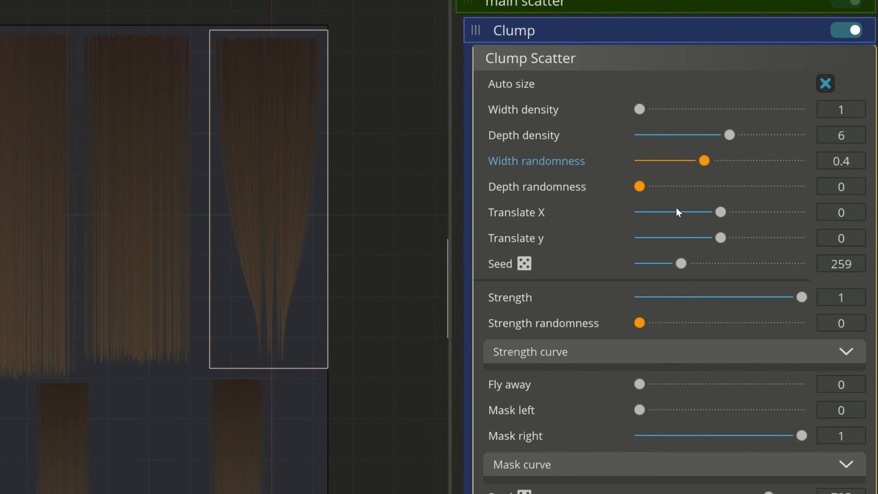
left_click_drag(640, 186, 704, 188)
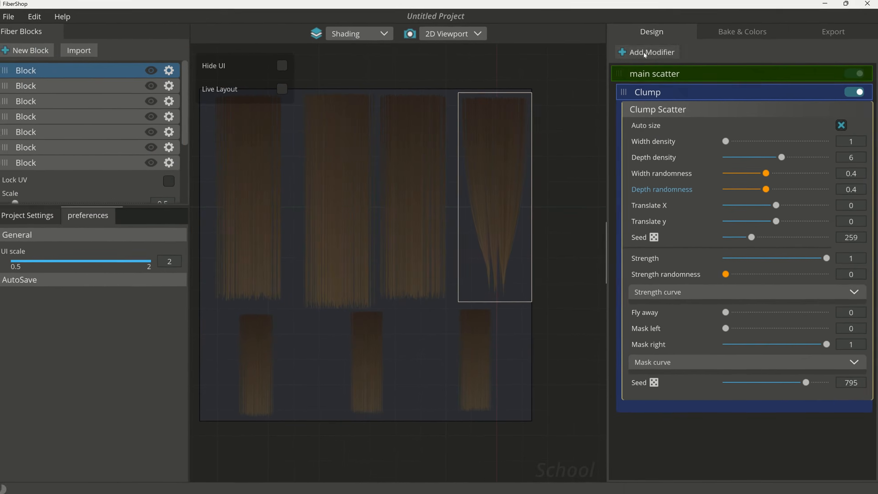
Step: Add a Noise modifier inside the Clump and set its strength to 0.4
left_click(645, 53)
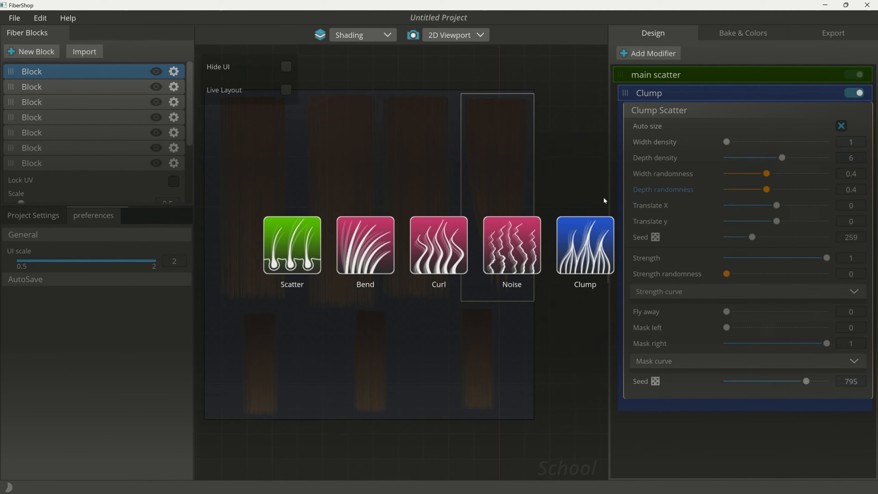
left_click(521, 259)
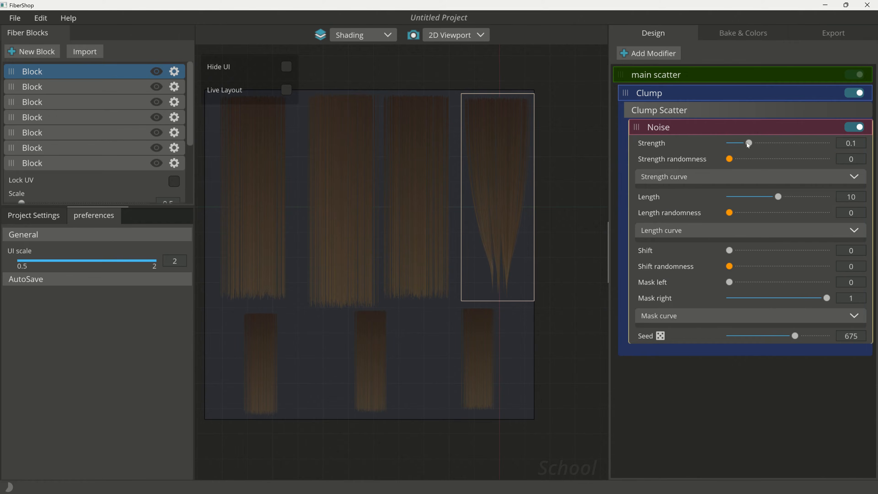
left_click_drag(746, 143, 806, 155)
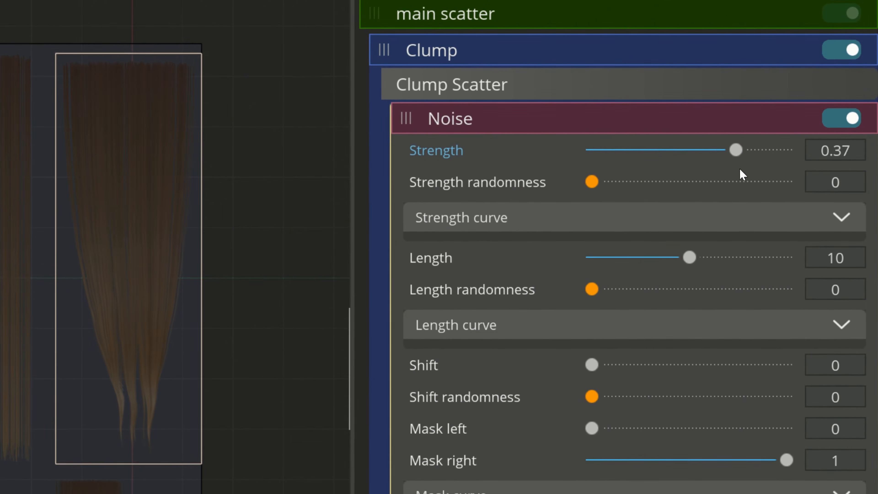
mouse_move(742, 174)
left_mouse_down()
mouse_move(766, 175)
mouse_move(715, 177)
mouse_move(745, 176)
left_mouse_up()
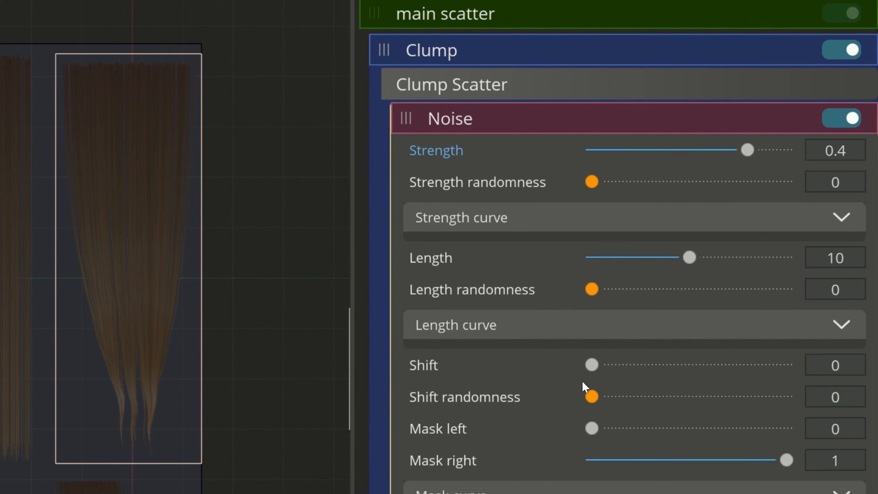
Step: Set the Noise modifier's shift to 4.55, shift randomness to 0.82, length to 16.02 and length randomness to 0.29
left_click_drag(590, 365, 769, 364)
left_click_drag(591, 397, 752, 396)
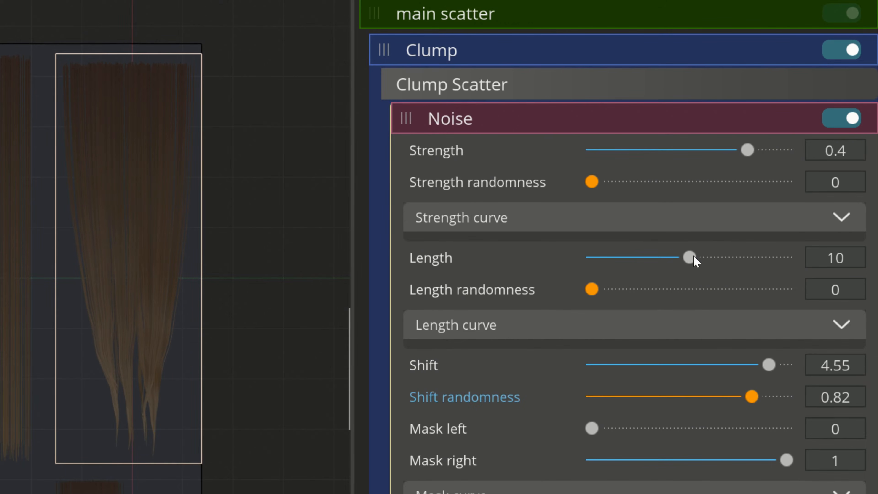
left_click_drag(692, 258, 748, 301)
left_click_drag(600, 291, 648, 300)
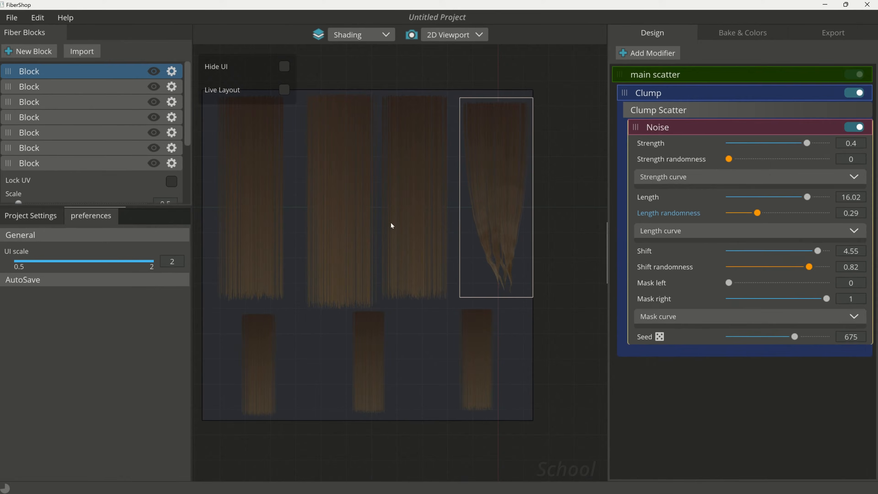
Step: Slightly reduce the scatter width of the second block in the list and reselect the clumped block
left_click(417, 206)
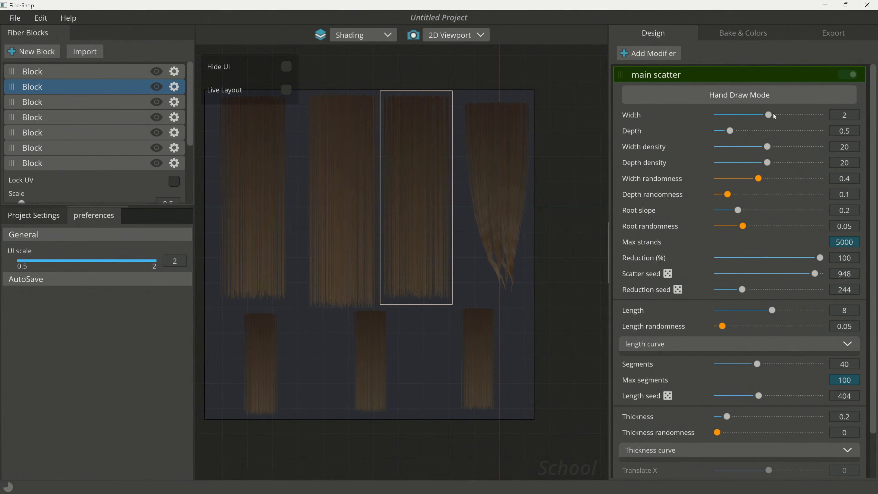
mouse_move(773, 114)
left_mouse_down()
mouse_move(783, 117)
mouse_move(767, 121)
left_mouse_up()
left_click(508, 187)
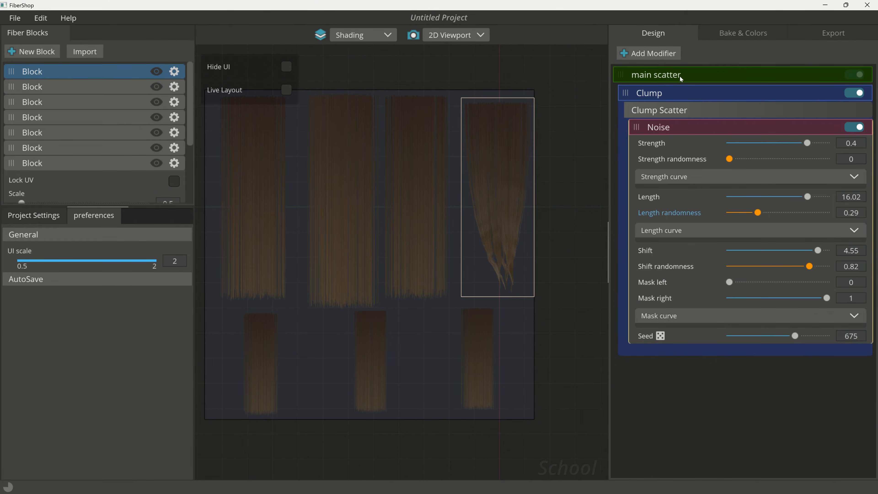
Step: In the clumped block's main scatter, set length to 7.96, root slope to 1 and root randomness to 0.14
left_click(742, 75)
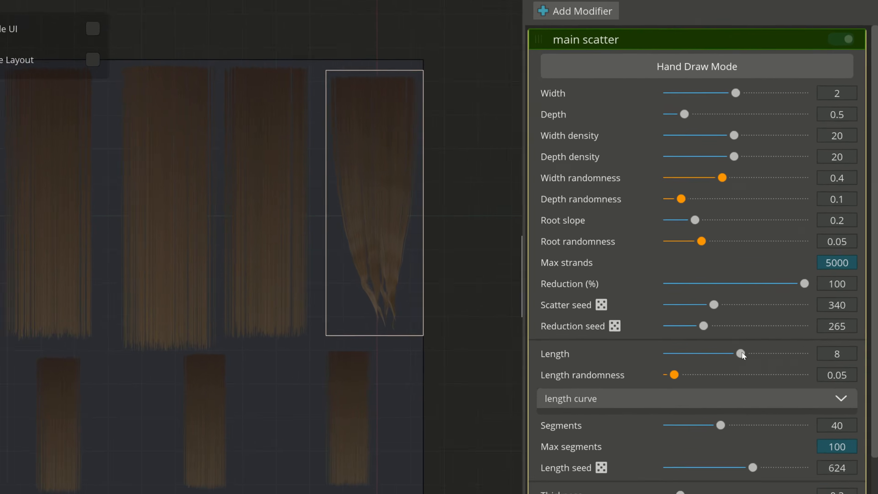
mouse_move(772, 310)
left_mouse_down()
mouse_move(786, 309)
mouse_move(772, 310)
left_mouse_up()
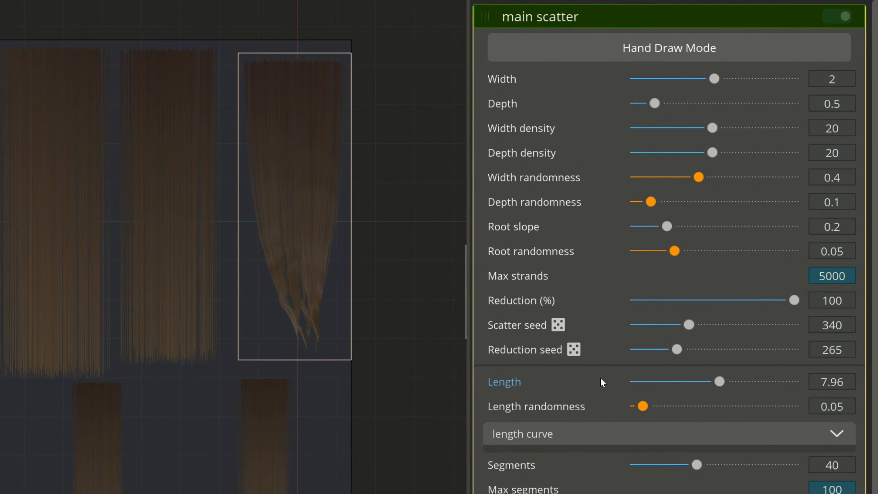
left_click_drag(667, 227, 807, 248)
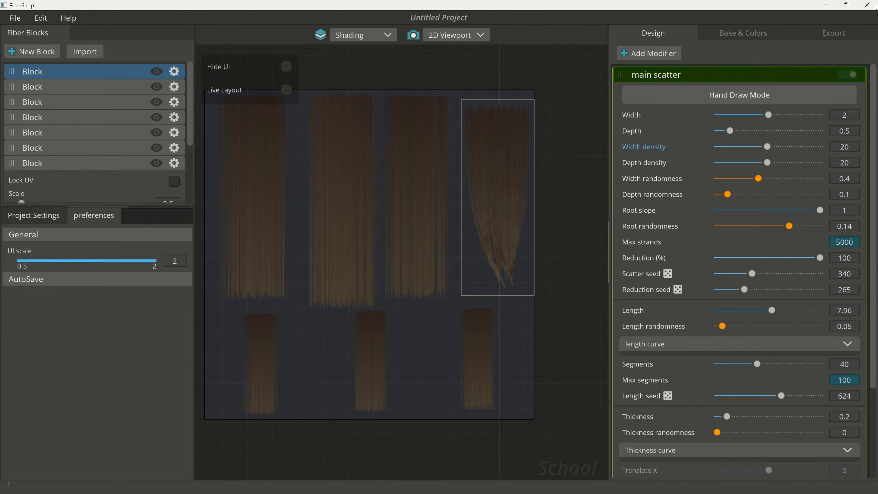
Step: Set the main scatter width to 2.18 and adjust its depth to 0.45 while checking the strands in the 3D viewport
left_click_drag(768, 115, 738, 130)
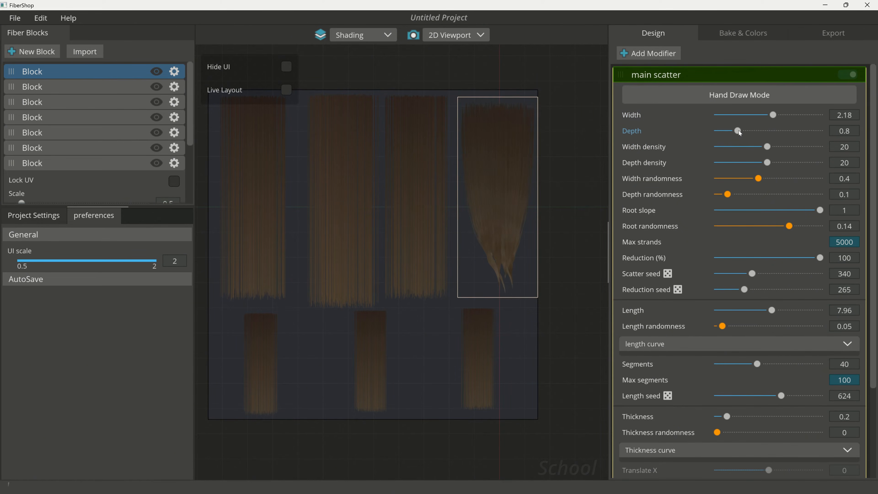
left_click(446, 38)
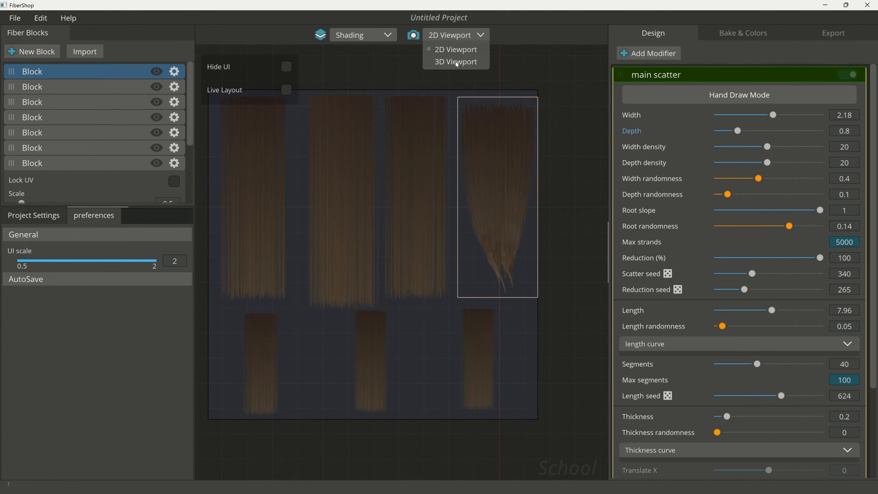
left_click(450, 51)
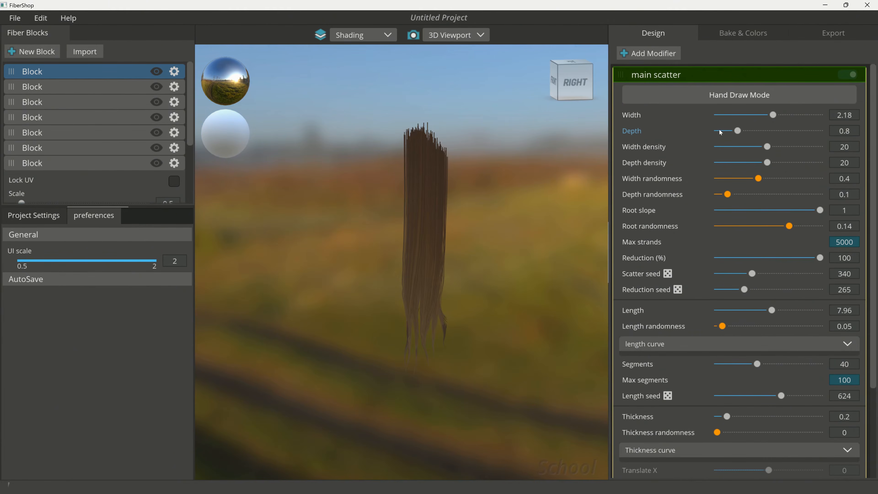
left_click_drag(738, 130, 776, 135)
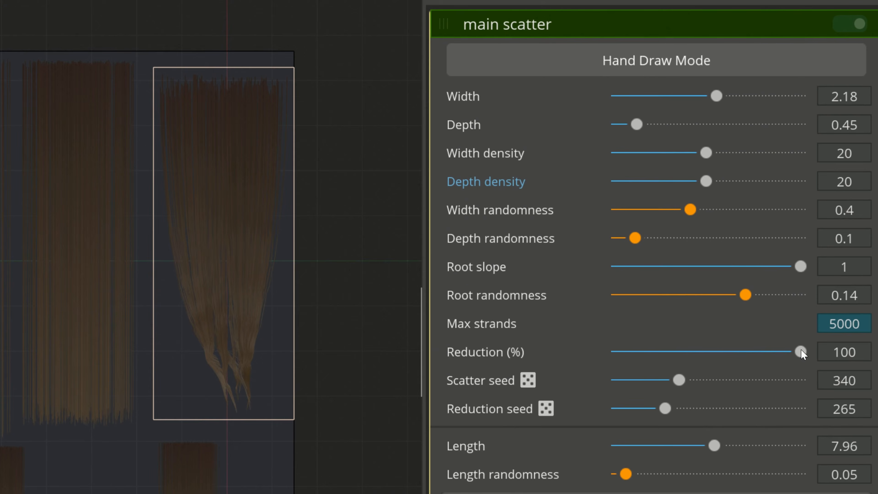
Step: Set the main scatter reduction to 83 percent, length to 8.58 and length randomness to 0.11
left_click(819, 258)
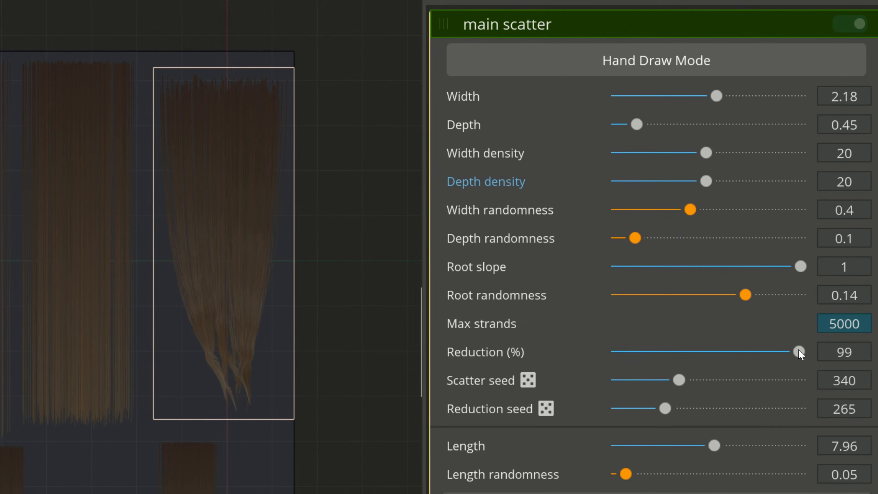
left_click_drag(799, 353, 675, 370)
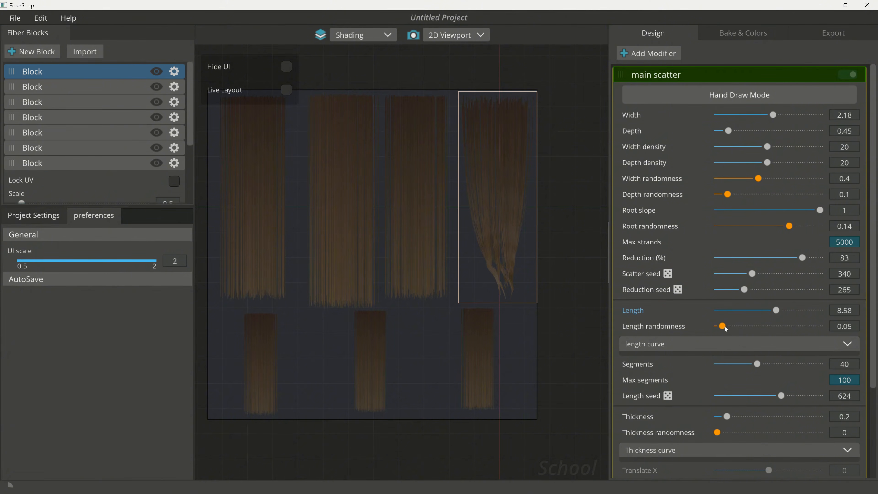
left_click_drag(724, 326, 759, 327)
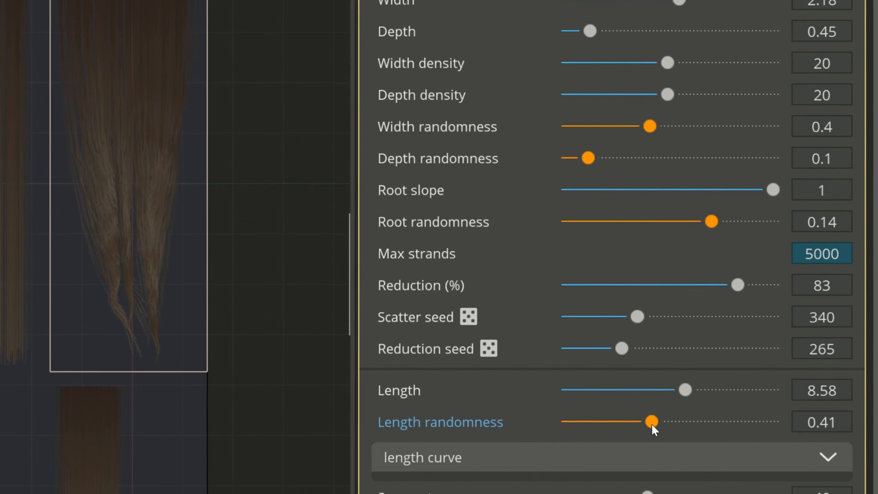
left_click_drag(653, 426, 611, 427)
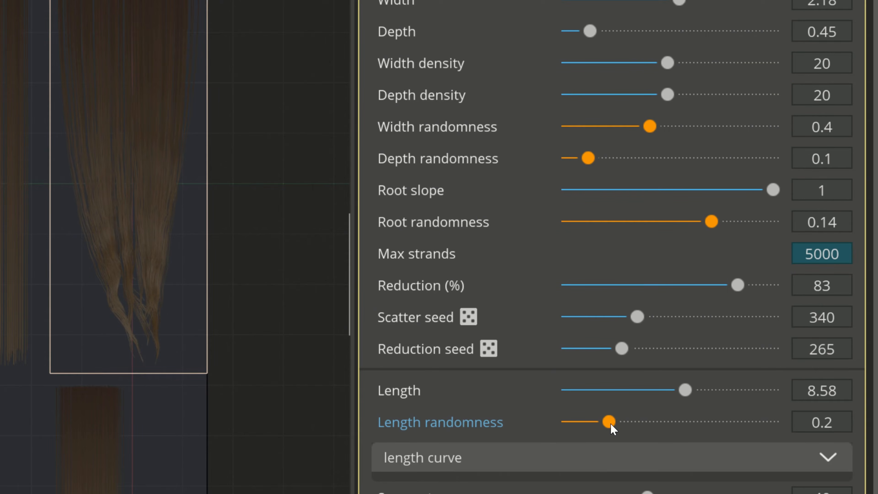
left_click_drag(612, 428, 593, 427)
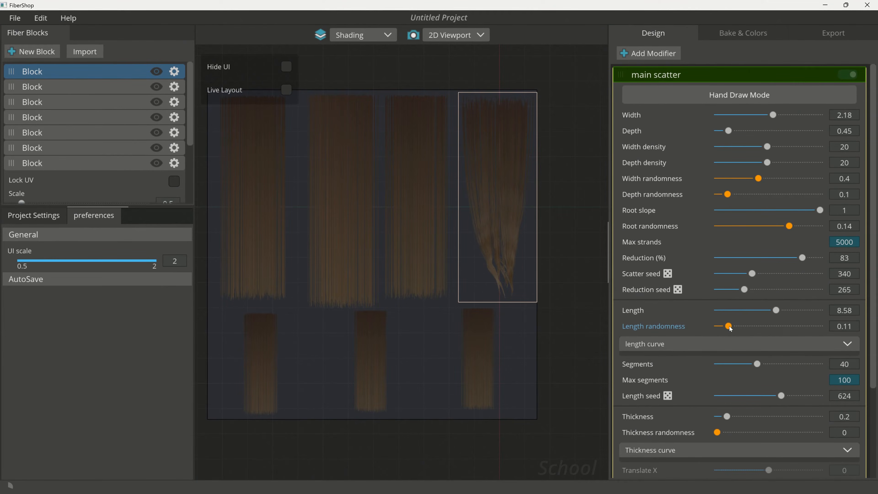
Step: Try 52 segments for the main scatter strands and lower the count again
scroll(735, 311, "down", 3)
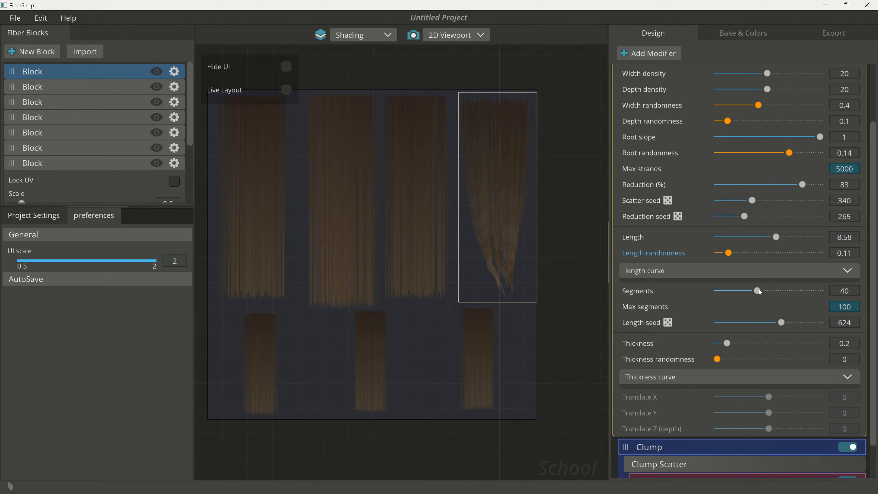
mouse_move(754, 288)
left_mouse_down()
mouse_move(715, 297)
mouse_move(767, 297)
left_mouse_up()
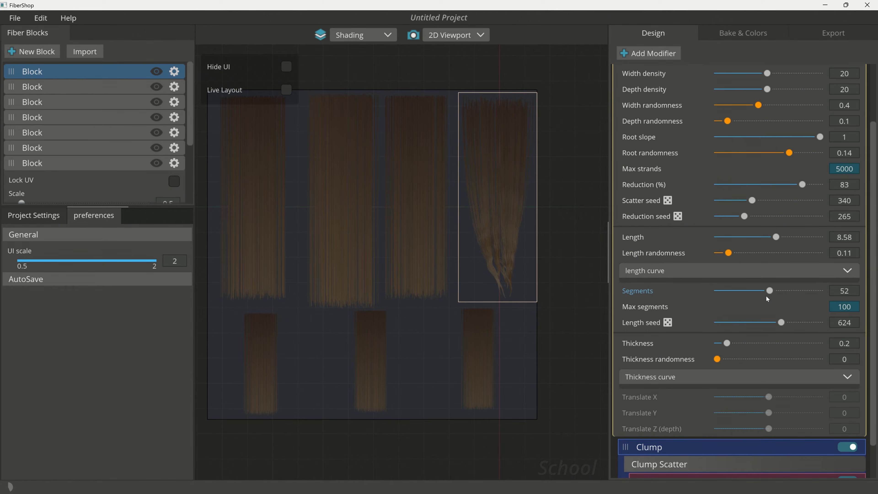
mouse_move(769, 296)
left_mouse_down()
mouse_move(799, 294)
mouse_move(758, 300)
left_mouse_up()
Step: Add a Curl modifier after the main scatter, try a scale of 0.36 in the 3D viewport, and reduce the scale again
left_click(651, 53)
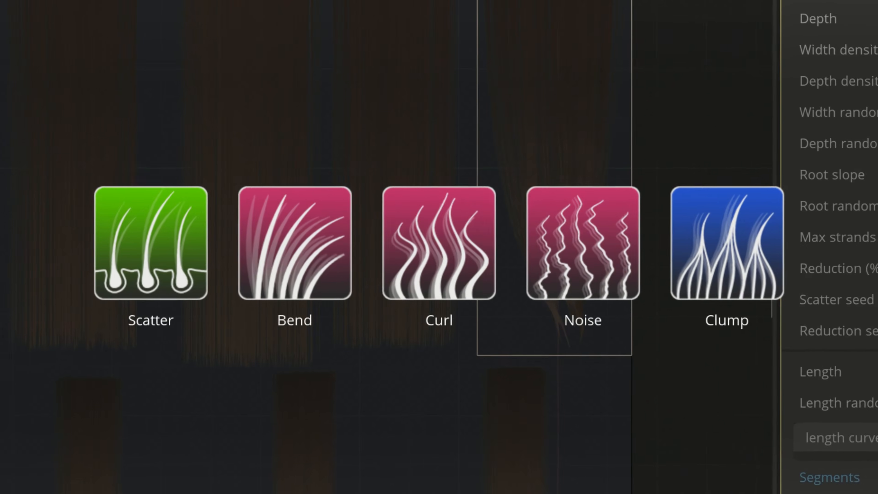
left_click(439, 243)
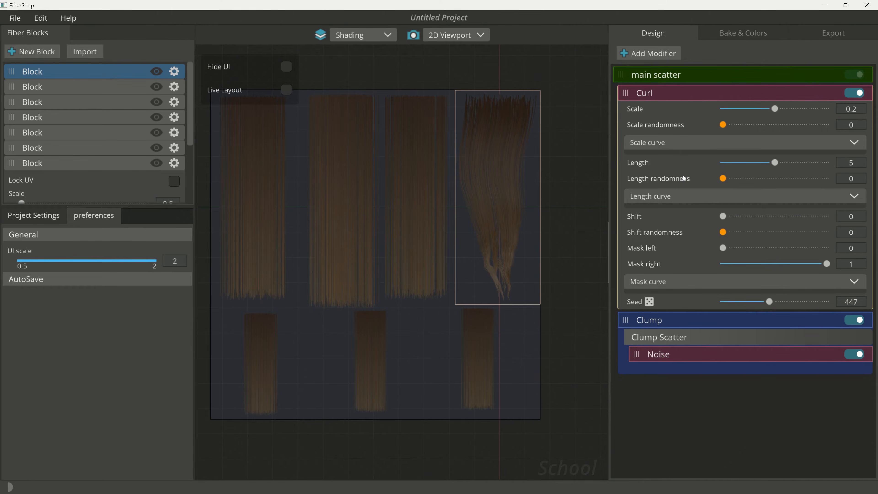
left_click(816, 108)
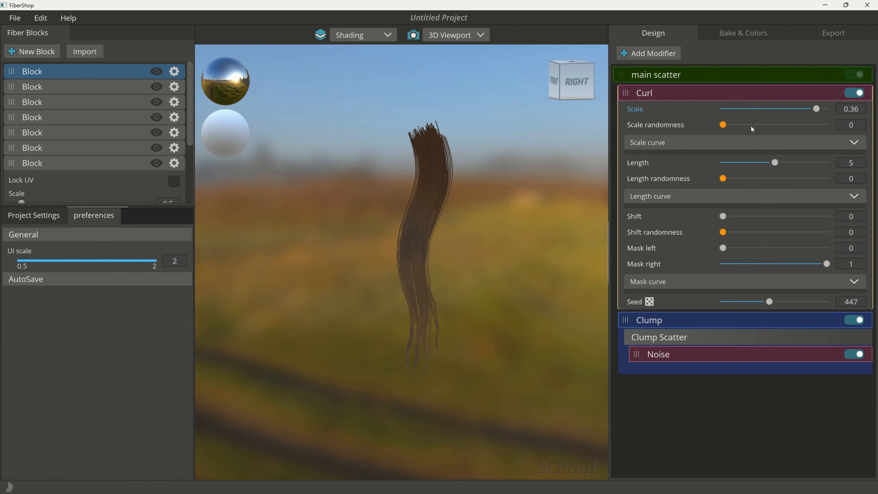
left_click(774, 109)
mouse_move(772, 111)
left_mouse_down()
mouse_move(751, 112)
mouse_move(777, 120)
left_mouse_up()
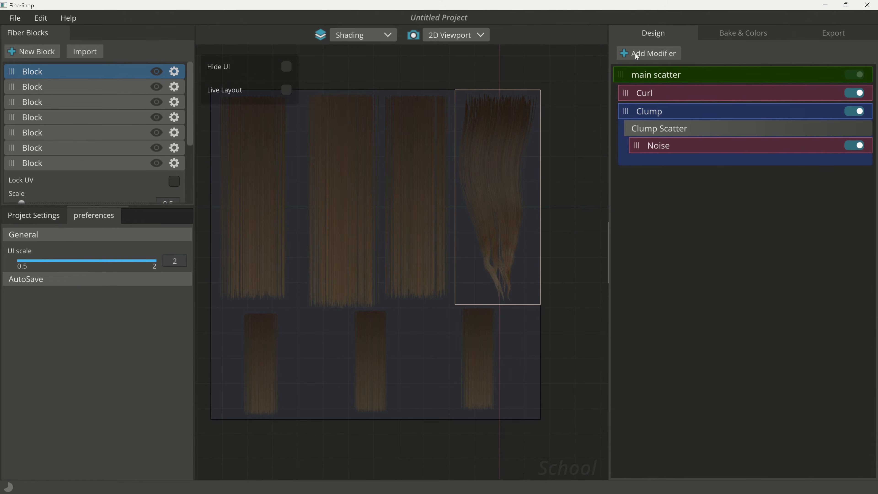
Step: Add a Bend modifier below the Clump, set its strength to 9.91 and collapse its settings
left_click(640, 54)
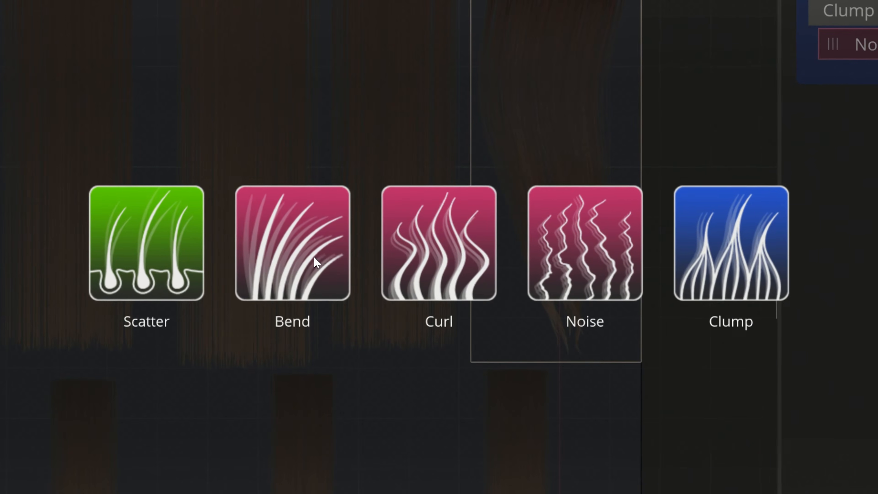
left_click(343, 243)
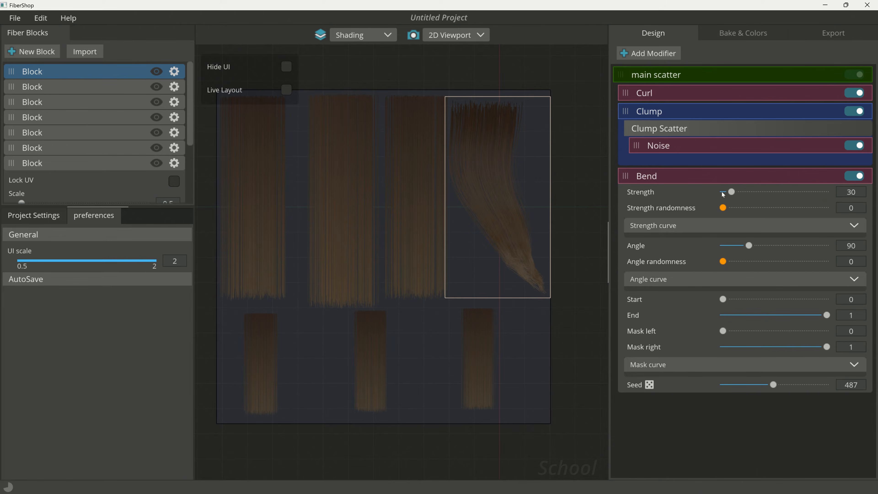
left_click_drag(731, 192, 727, 192)
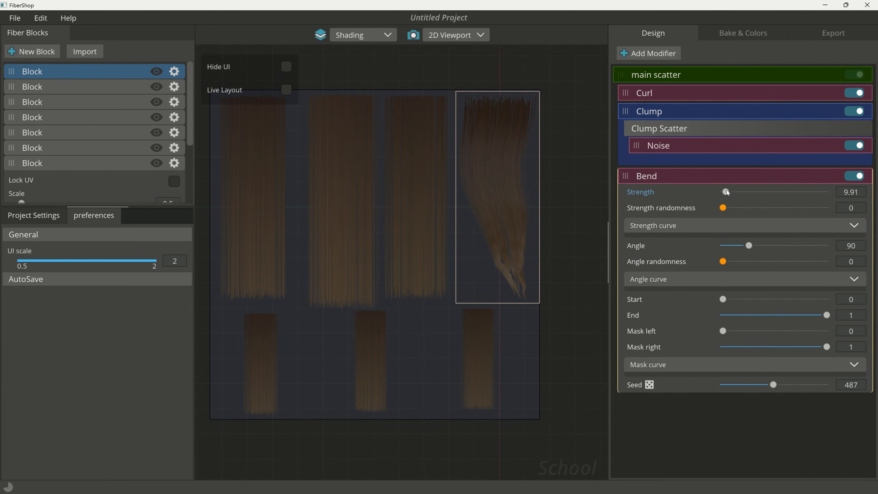
left_click(680, 175)
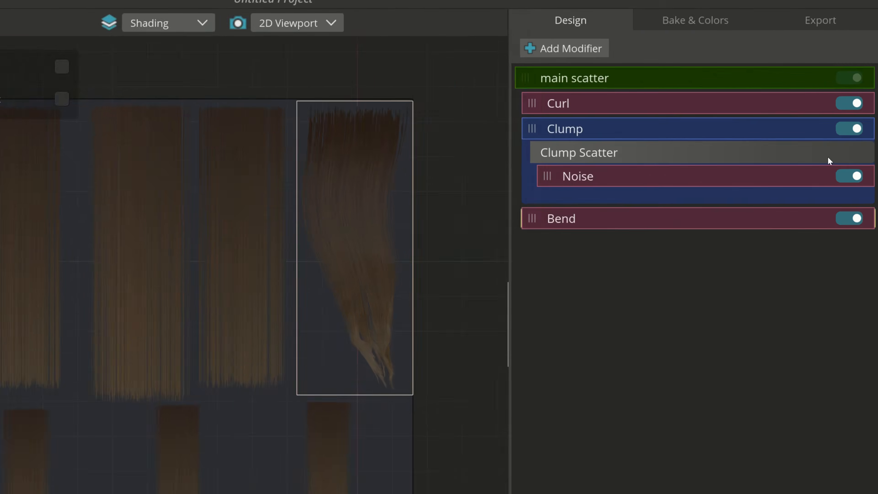
Step: Switch the Noise and Clump modifiers off and on again to compare their effect on the strands
left_click(843, 205)
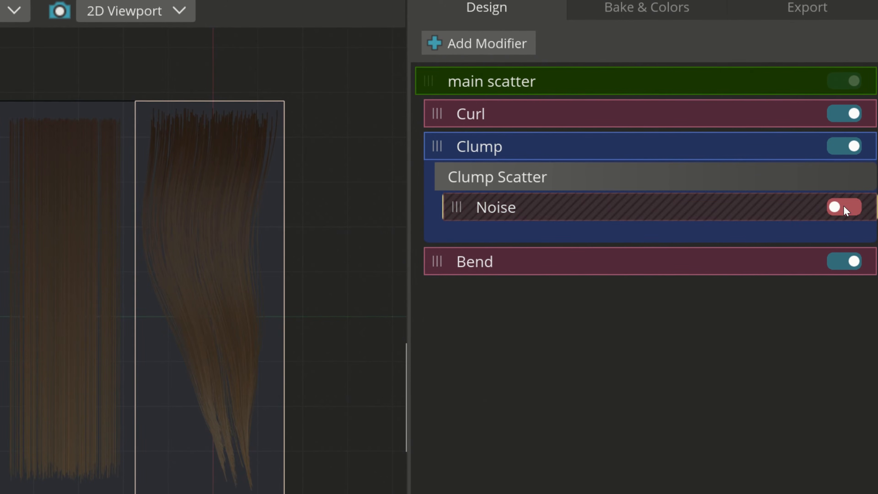
left_click(839, 142)
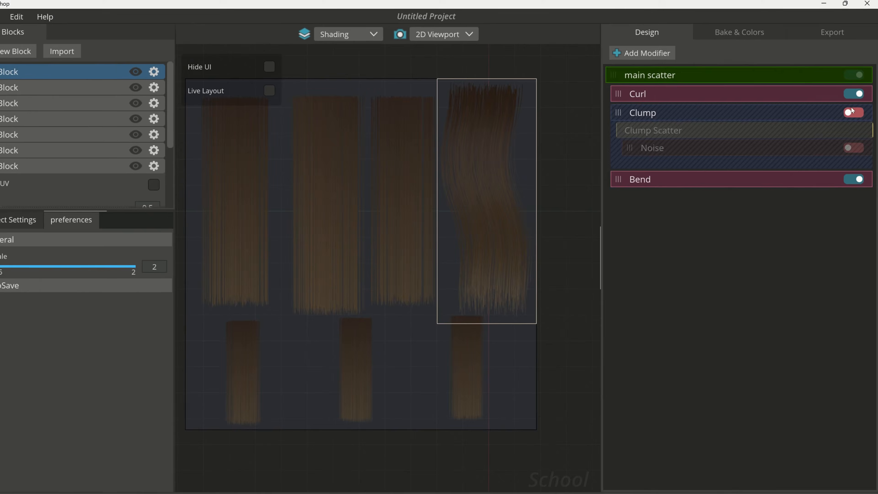
left_click(843, 146)
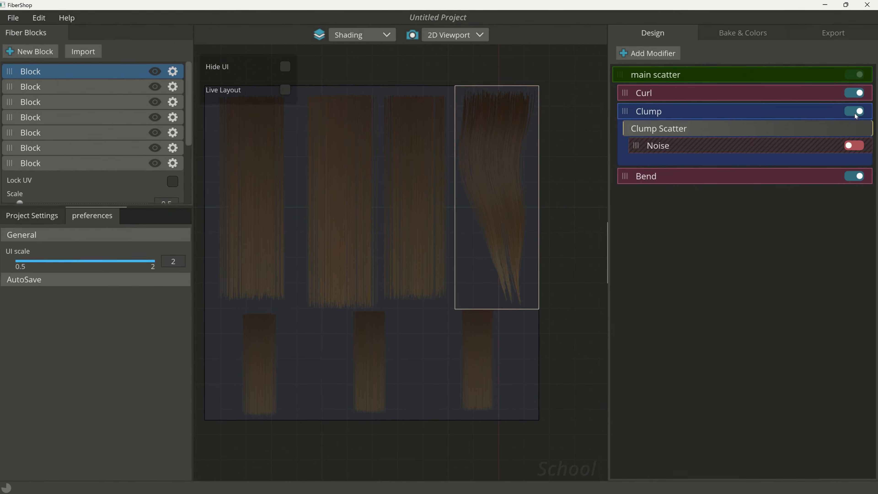
left_click(860, 146)
Step: Delete the Bend modifier and move the Noise modifier out of the Clump to directly below the main scatter
left_click(670, 182)
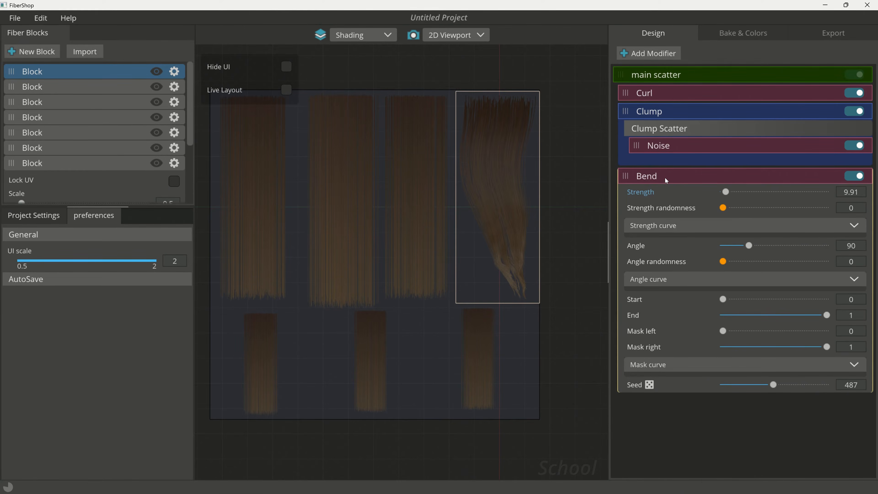
right_click(665, 179)
left_click(664, 269)
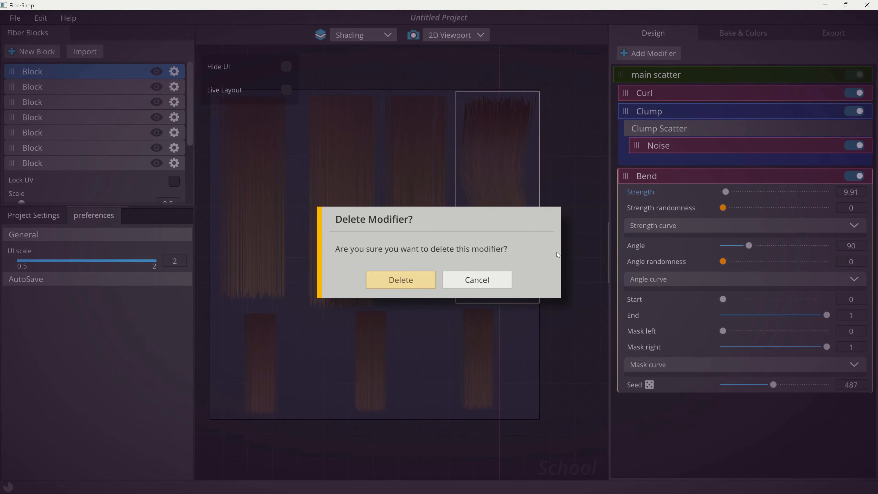
left_click(400, 279)
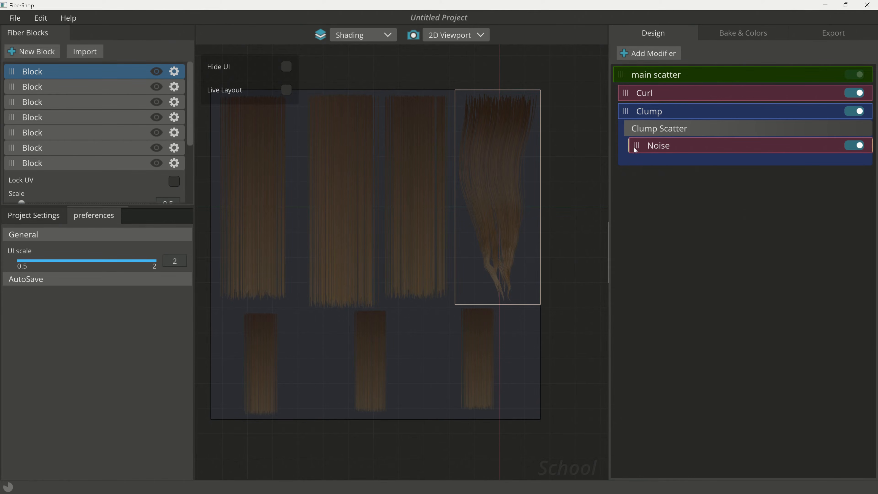
left_click_drag(636, 151, 644, 96)
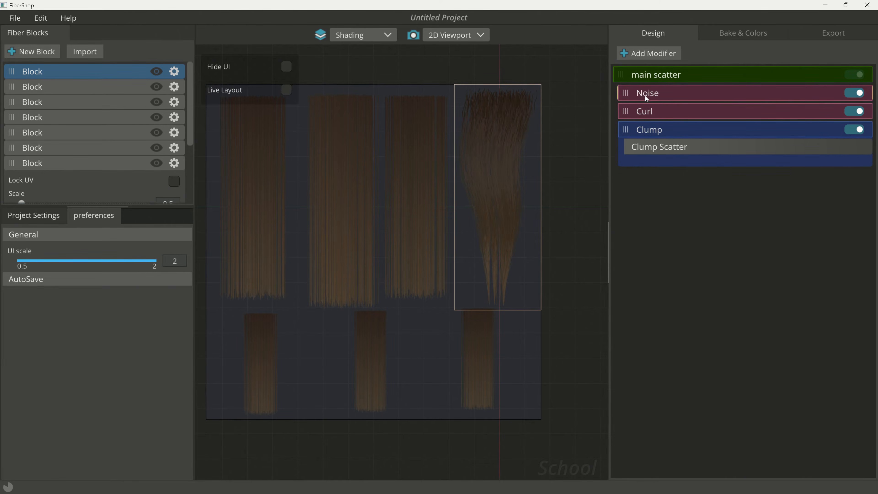
Step: Turn on Hand Draw Mode for the block beside the finished lock and draw a wavy lock along the block's full height
left_click(415, 209)
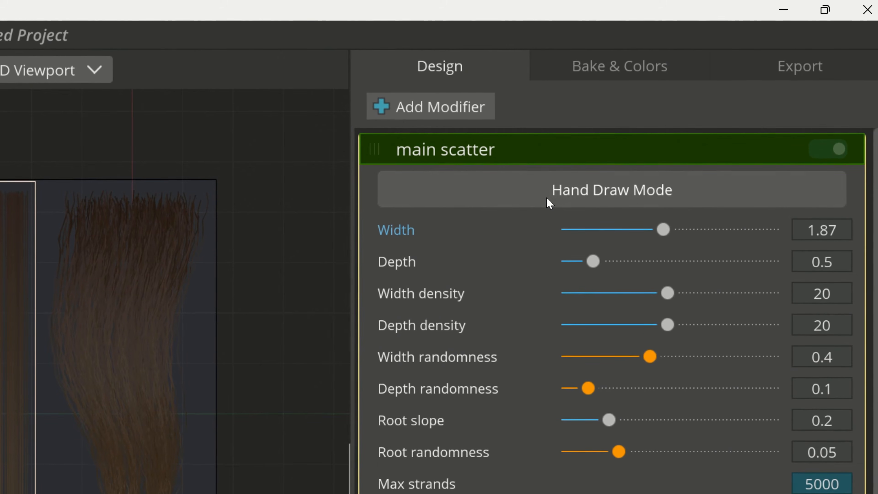
left_click(710, 97)
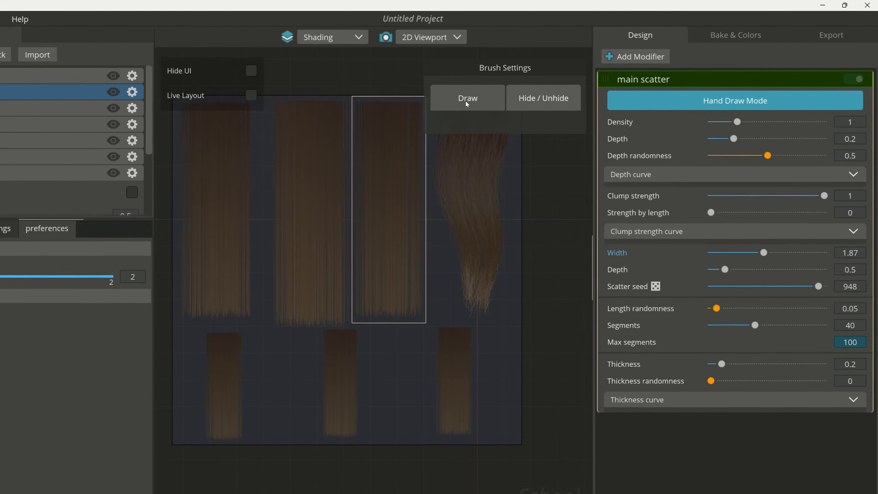
left_click(492, 93)
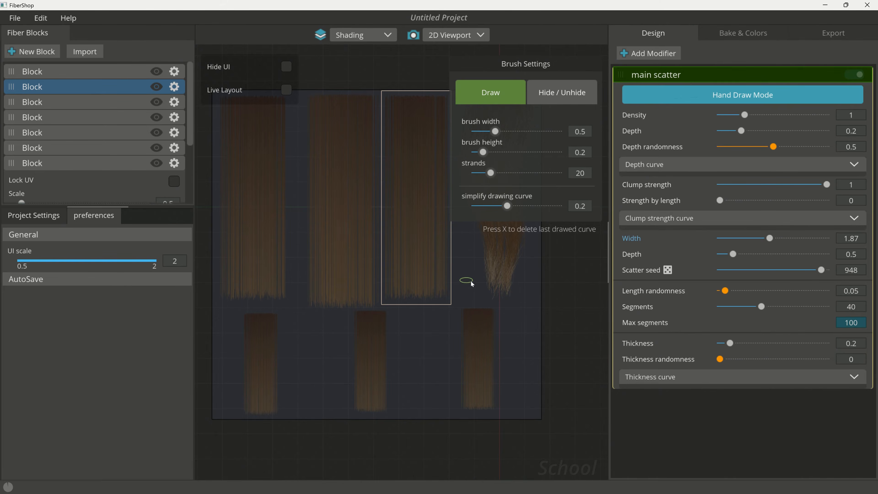
middle_click_drag(540, 294, 504, 309)
scroll(451, 301, "up", 1)
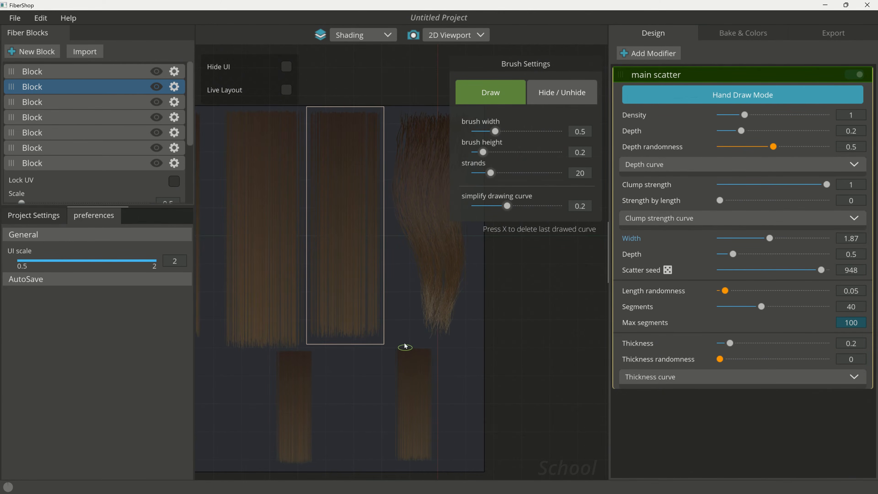
mouse_move(345, 117)
left_mouse_down()
mouse_move(356, 197)
mouse_move(337, 329)
left_mouse_up()
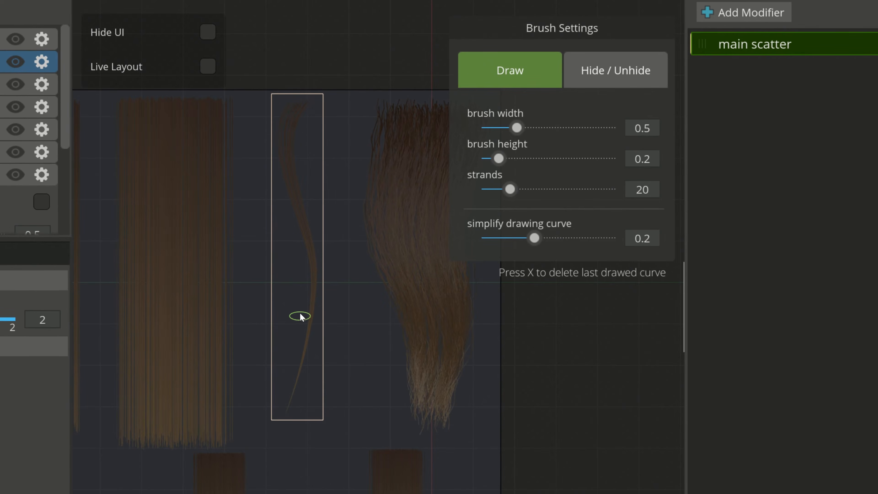
Step: Draw more overlapping curved locks in the block with a brush width of 2, raising the strands to 68
left_click_drag(517, 129, 625, 139)
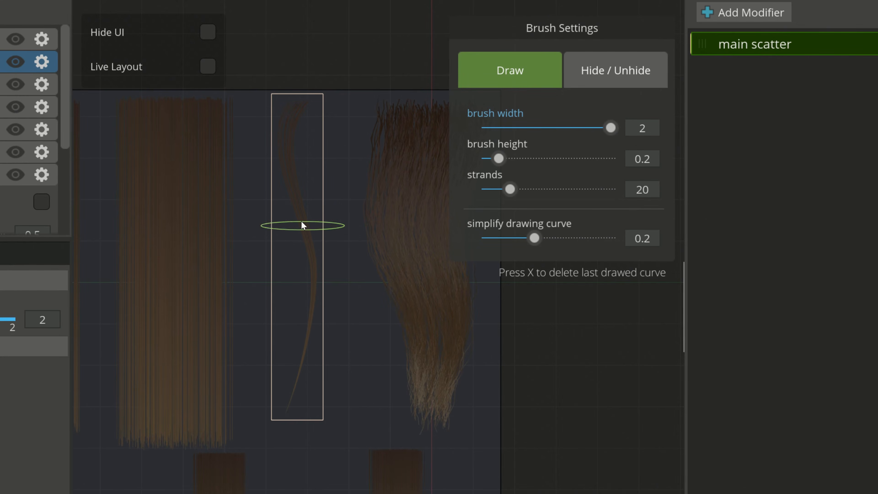
left_click_drag(298, 115, 312, 421)
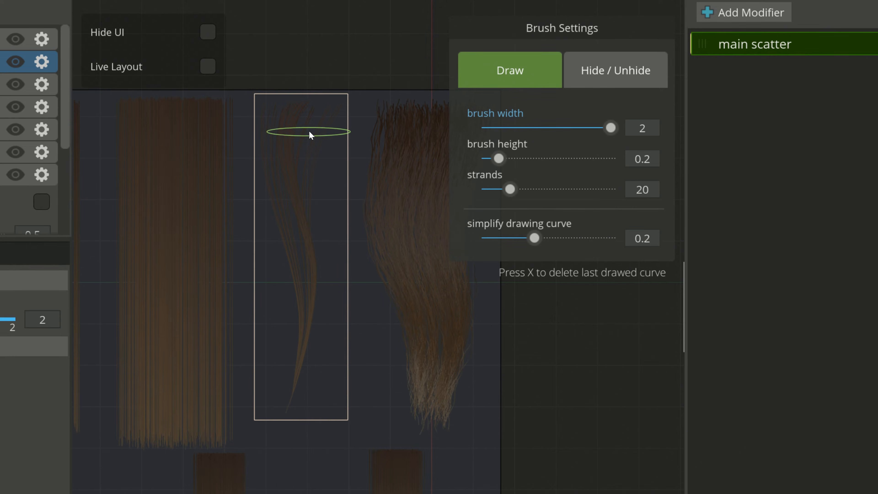
left_click_drag(510, 189, 571, 189)
left_click_drag(310, 121, 293, 406)
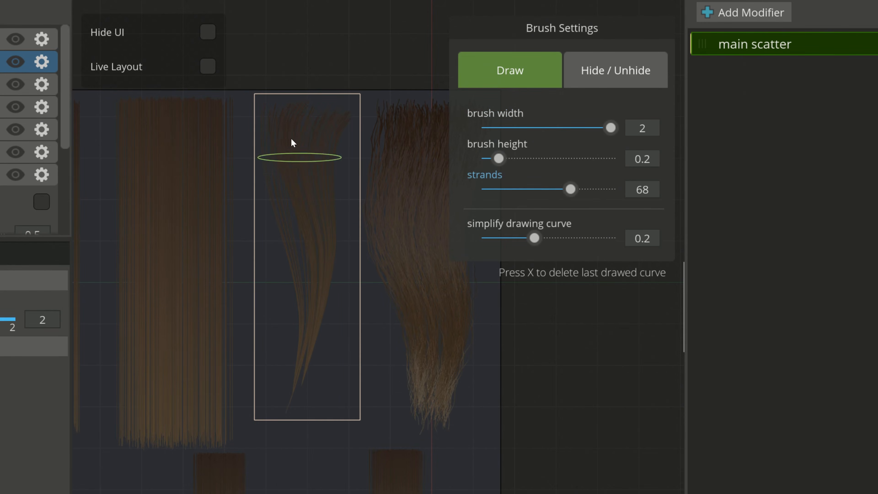
left_click_drag(292, 140, 323, 389)
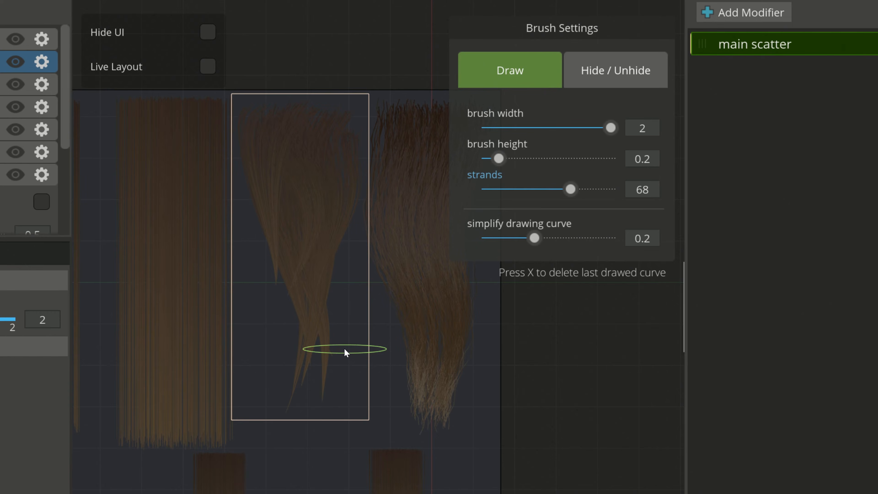
Step: Hide curves along the left edge of the hand-drawn lock and delete all hidden curves
left_click(637, 82)
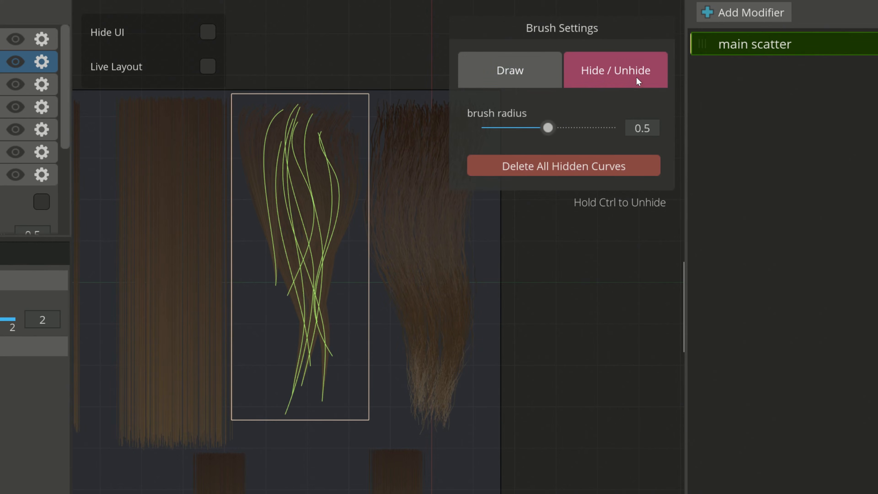
left_click_drag(262, 81, 298, 322)
left_click(270, 119)
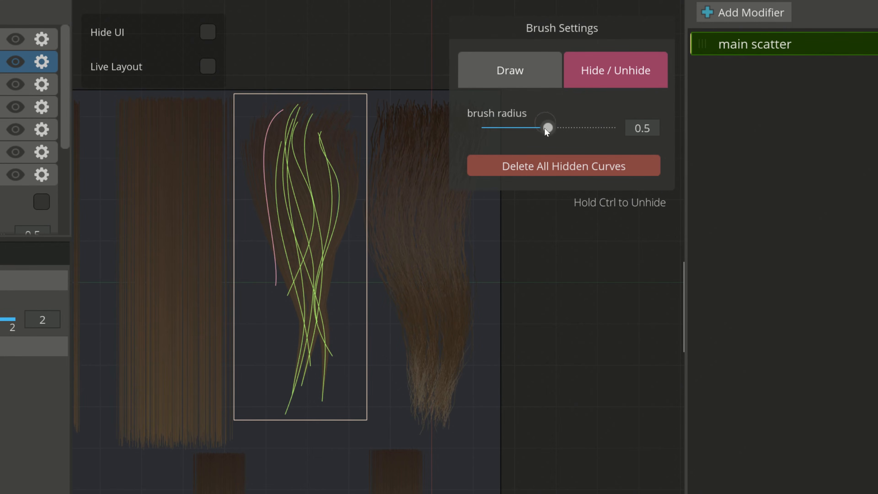
left_click(541, 171)
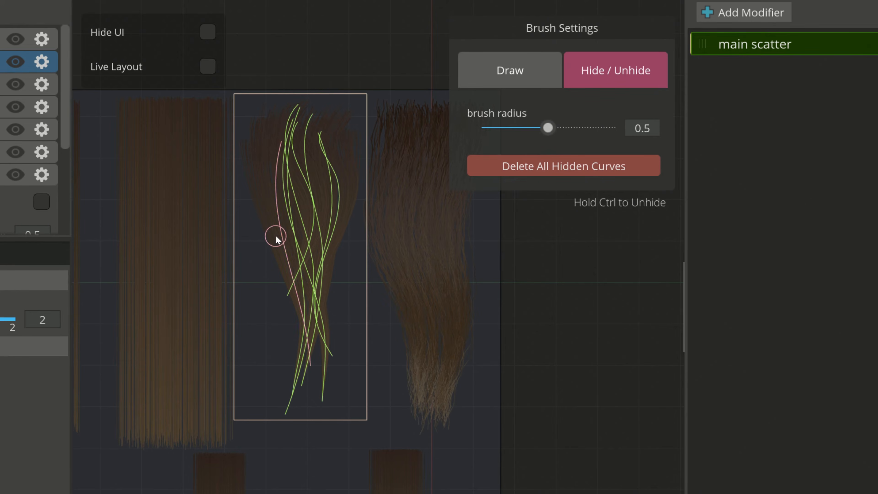
left_click(559, 166)
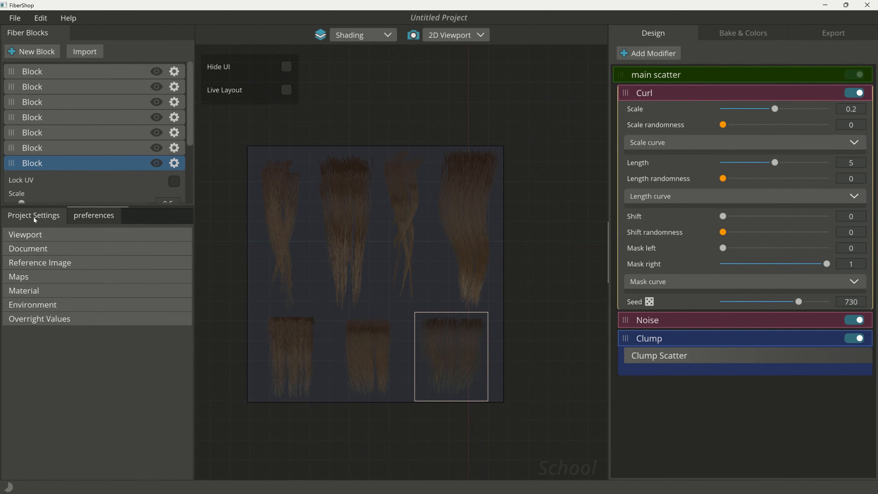
Step: Change the start color of the fiber material gradient to a muted blue with hue 227
left_click(21, 290)
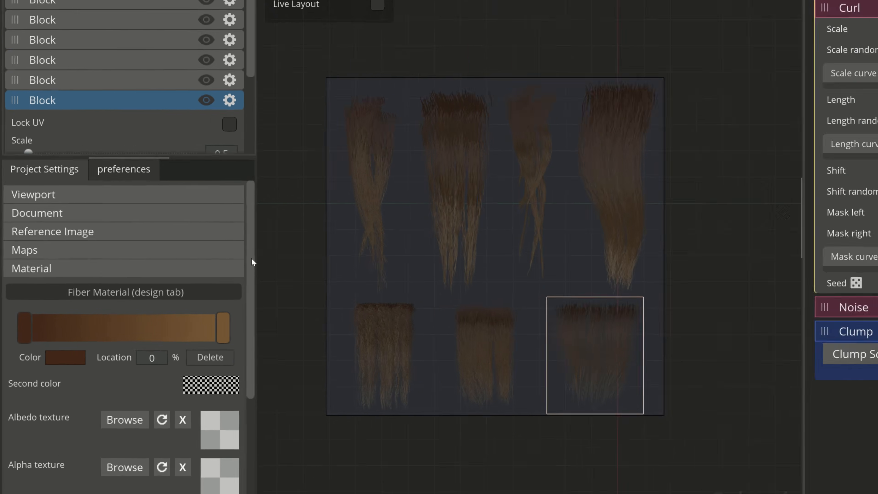
scroll(190, 301, "down", 3)
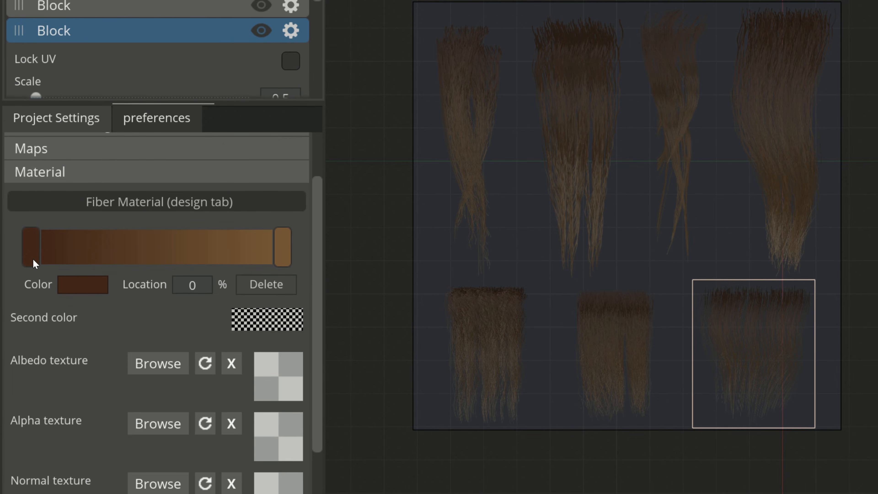
left_click(85, 287)
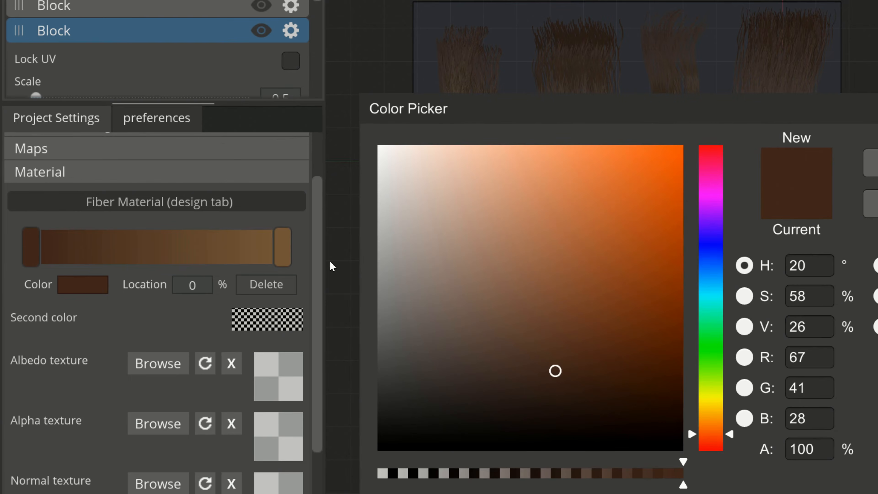
left_click(725, 260)
left_click(574, 237)
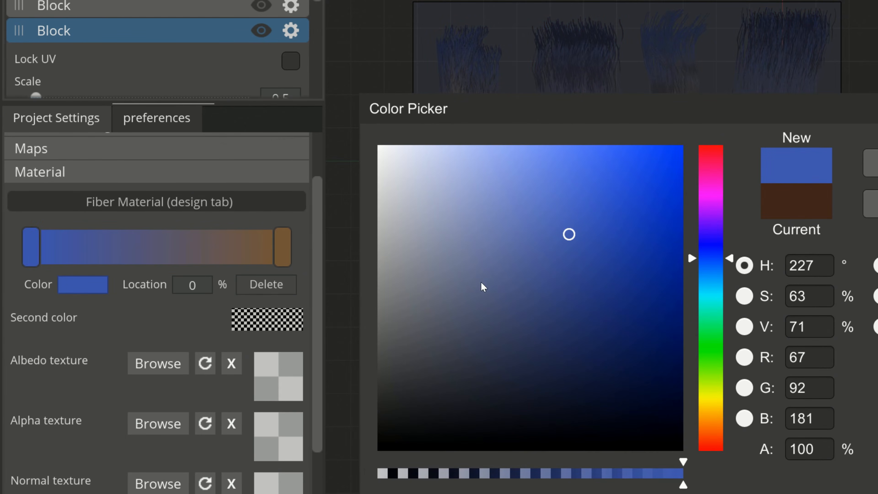
left_click_drag(484, 287, 463, 307)
left_click(300, 238)
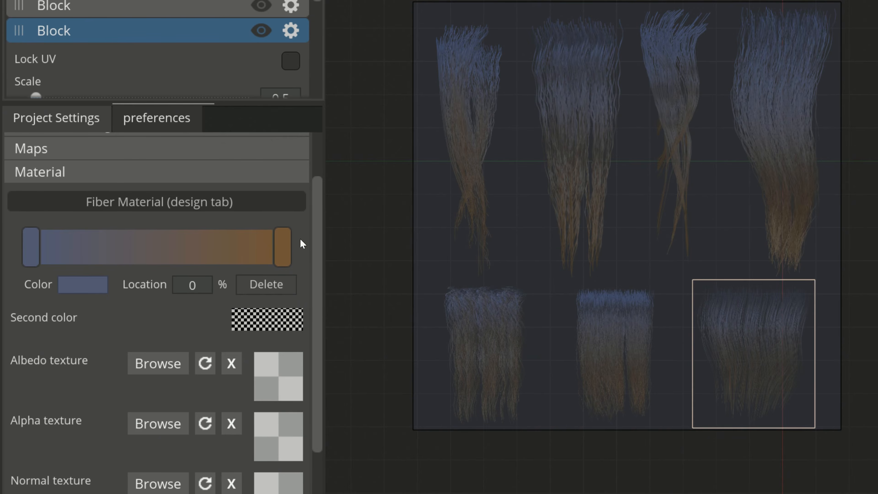
Step: Change the end color of the fiber material gradient to a light blue, RGB 198, 210, 241
left_click(287, 242)
left_click(83, 285)
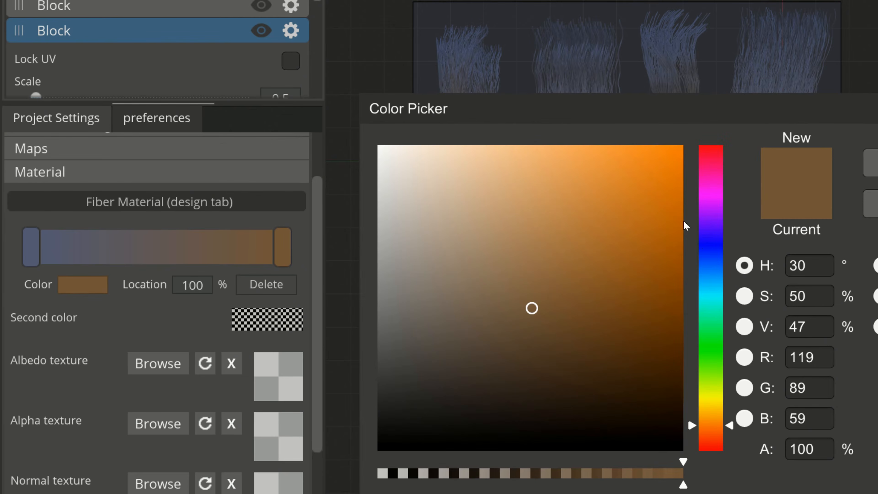
left_click(711, 262)
left_click(642, 198)
left_click(432, 163)
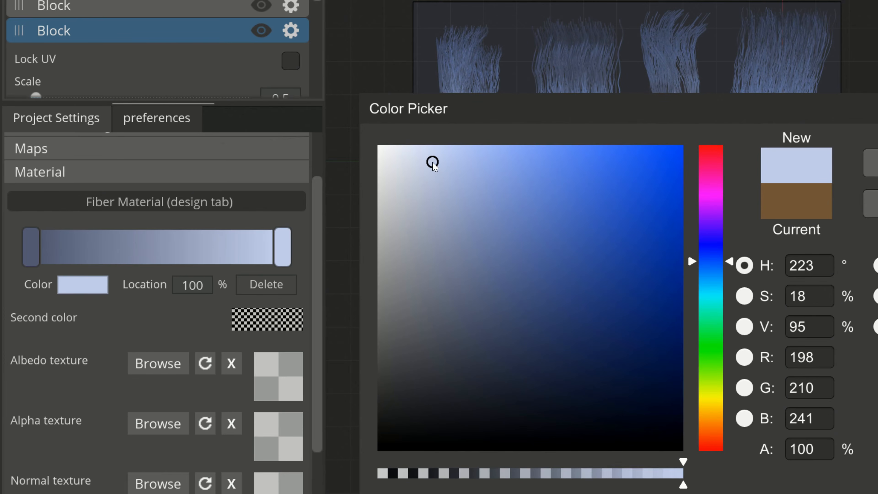
left_click(343, 181)
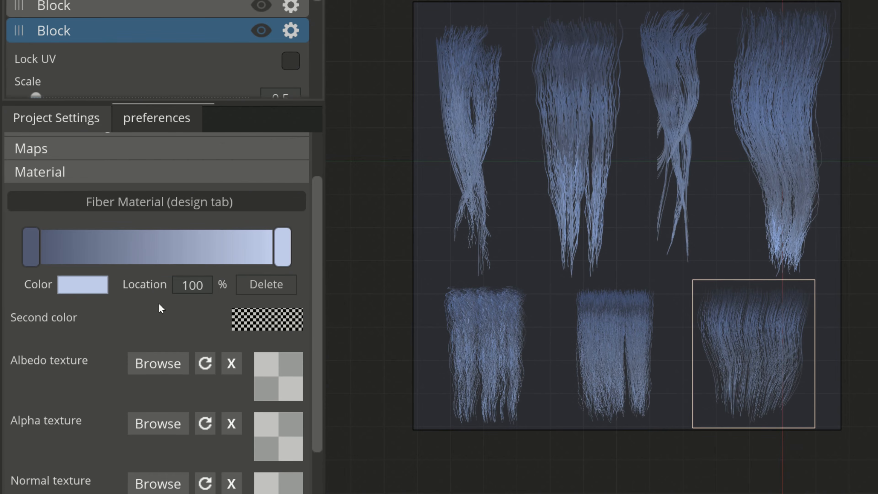
Step: Set the fiber material's specular to 0.29 and smoothness to 0.5, and switch the strands normal to Tube
scroll(316, 255, "down", 1)
scroll(327, 311, "down", 2)
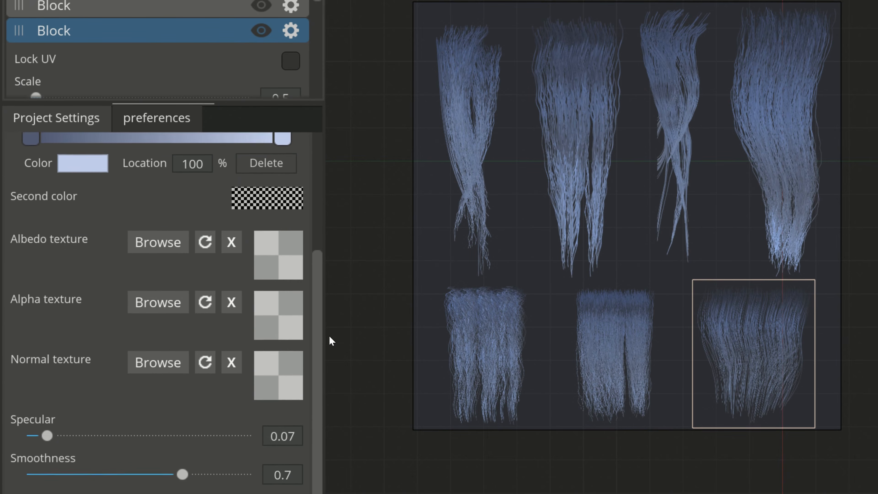
left_click_drag(47, 427, 83, 444)
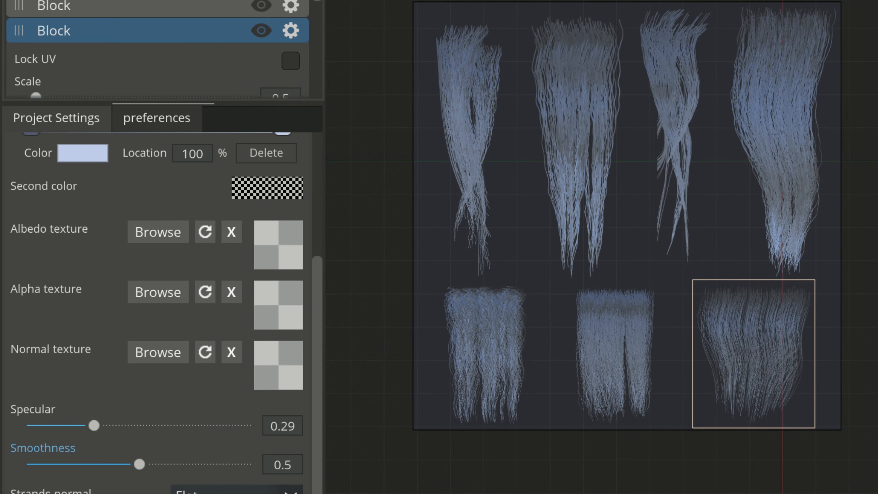
left_click(236, 492)
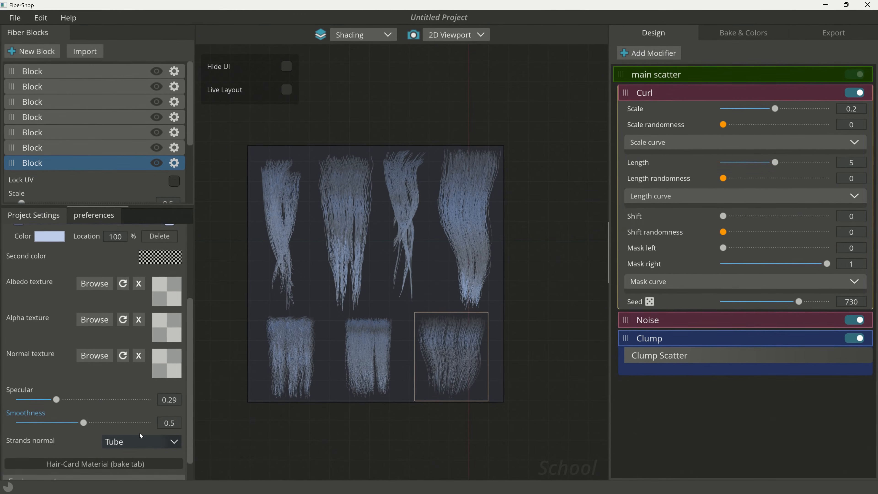
left_click(135, 439)
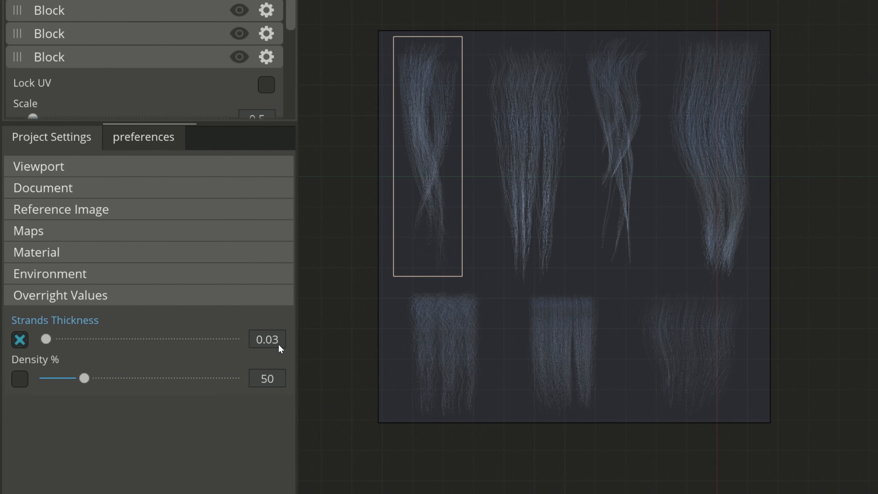
Step: Set the strands thickness override to 0.05 and enable the density override at 200 percent
key("Return")
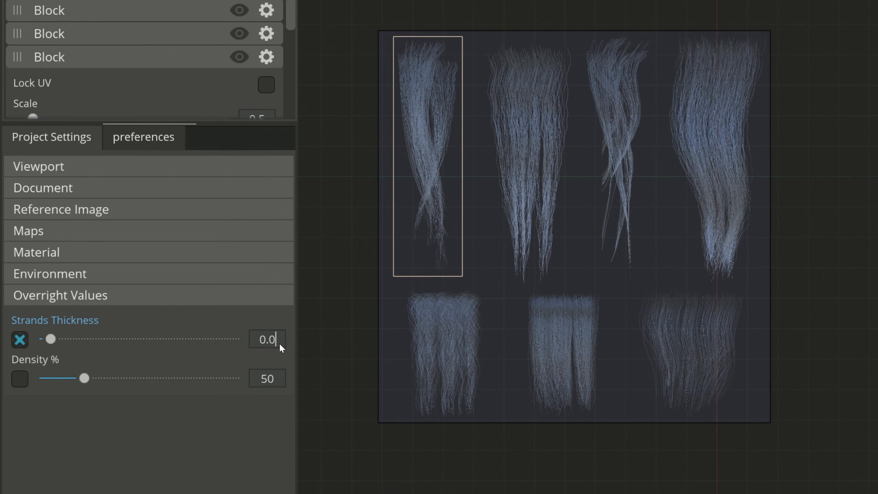
key("Return")
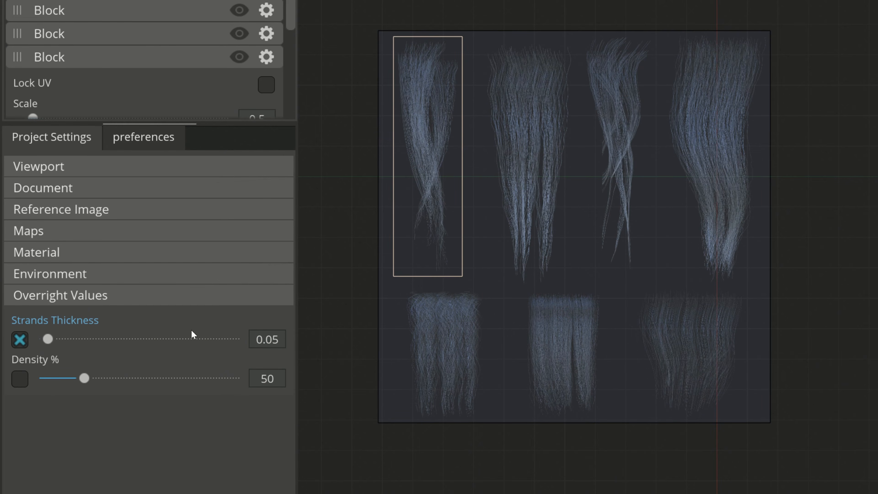
left_click(19, 380)
left_click(257, 377)
type("200")
key("Return")
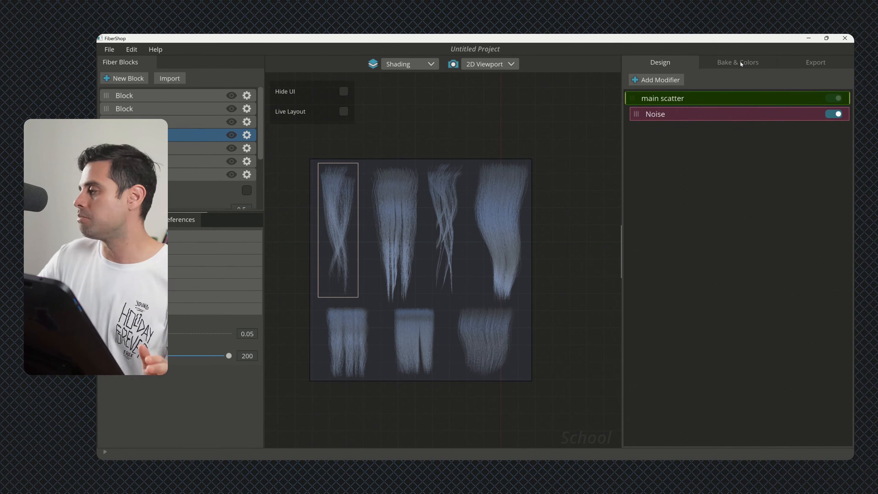
Step: Bake the hair card maps at a resolution of 2048
left_click(741, 63)
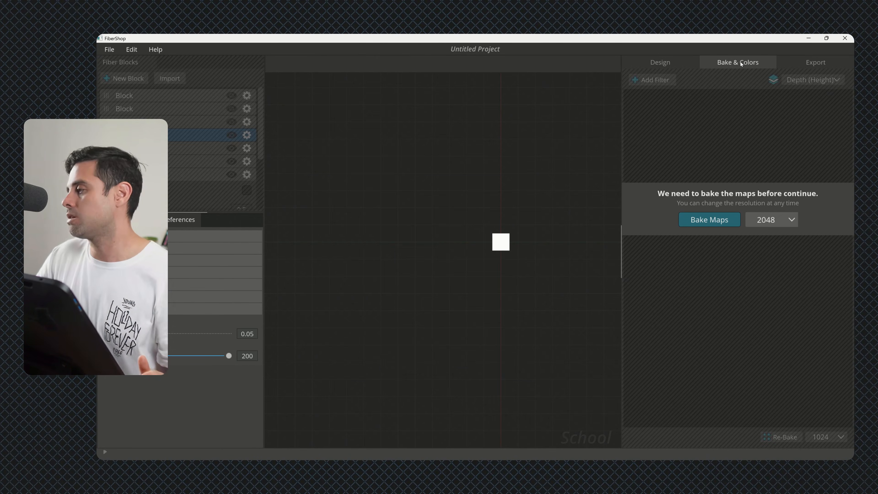
left_click(785, 224)
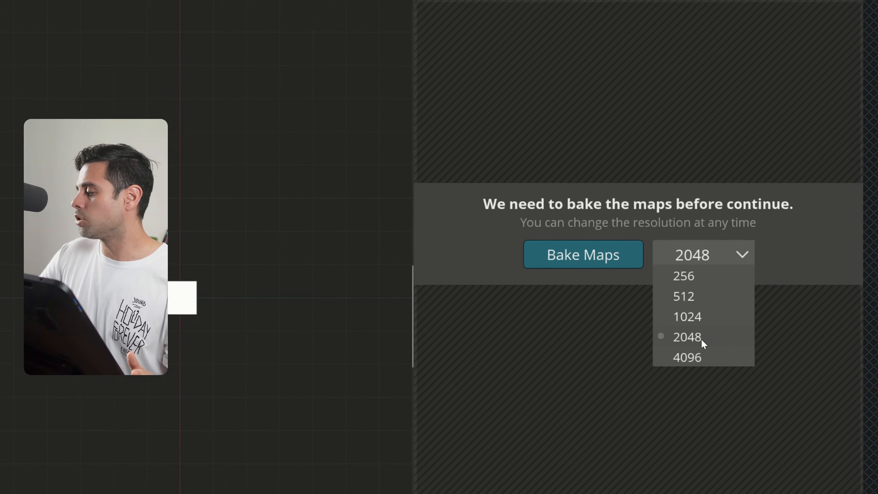
left_click(702, 339)
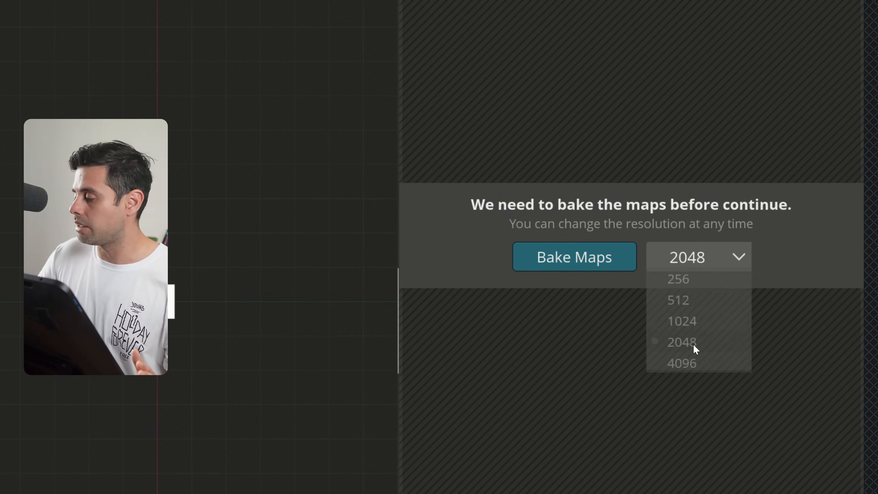
left_click(564, 259)
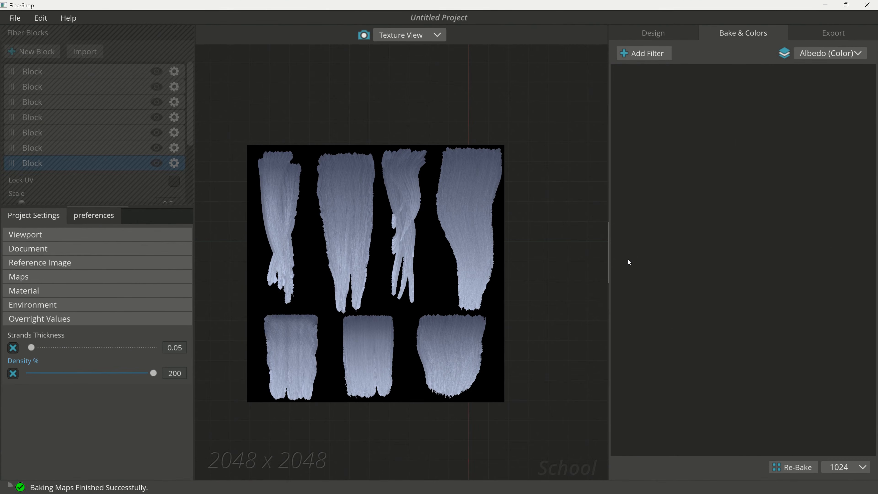
Step: Add an Ambient filter to the Albedo (Color) map
left_click(828, 54)
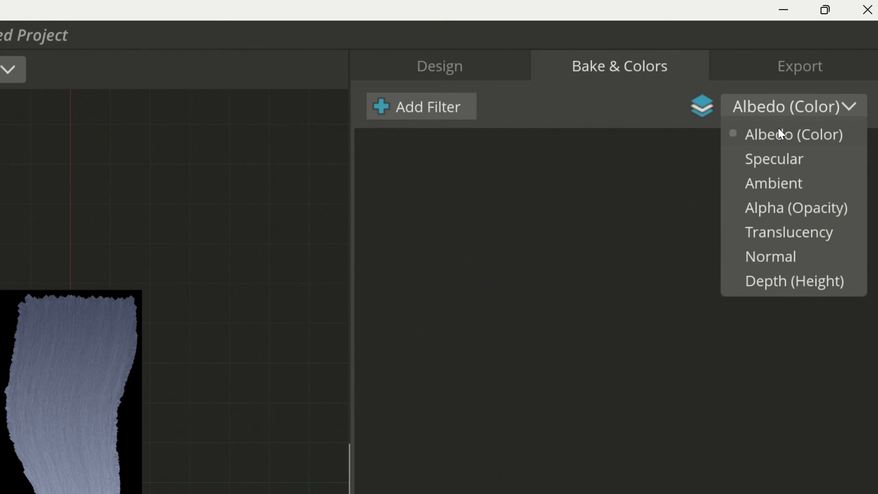
left_click(783, 134)
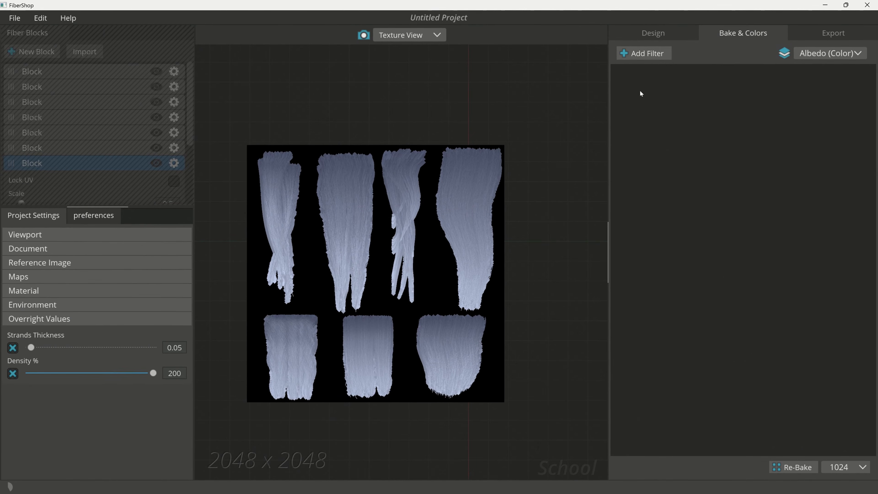
left_click(645, 54)
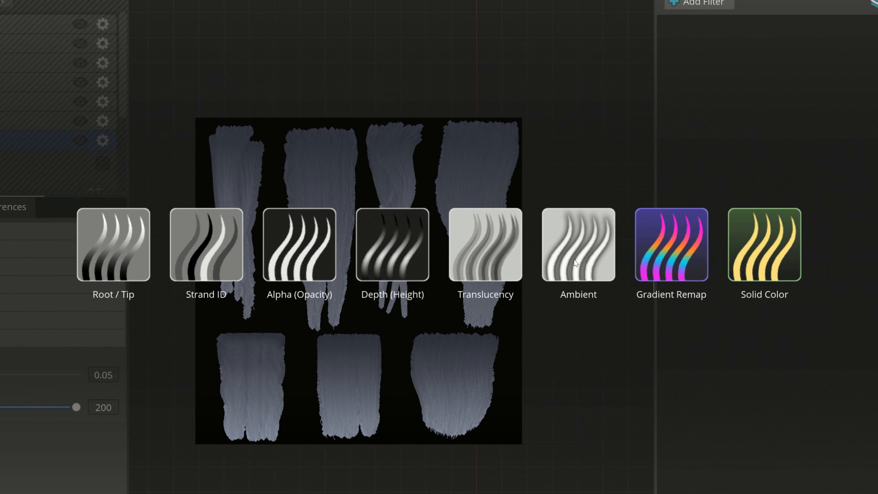
left_click(576, 262)
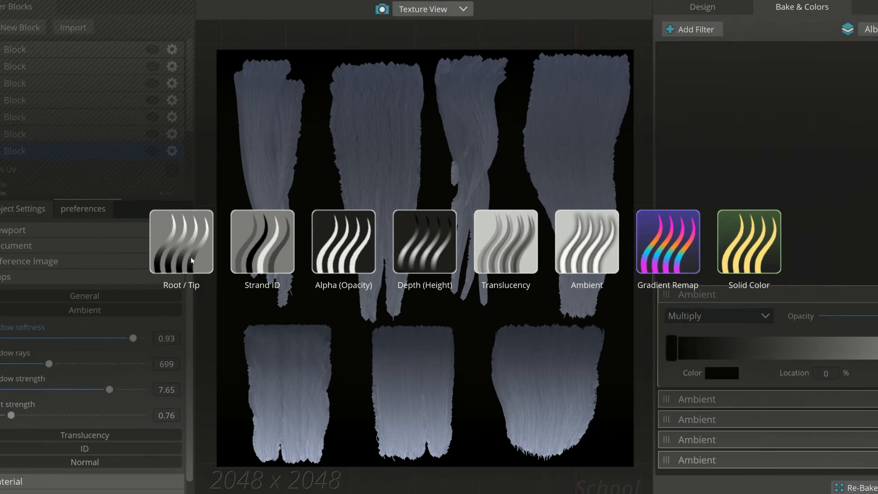
Step: Add a Root/Tip filter to the albedo map, set its blend mode to Multiply and lower its opacity
left_click(191, 260)
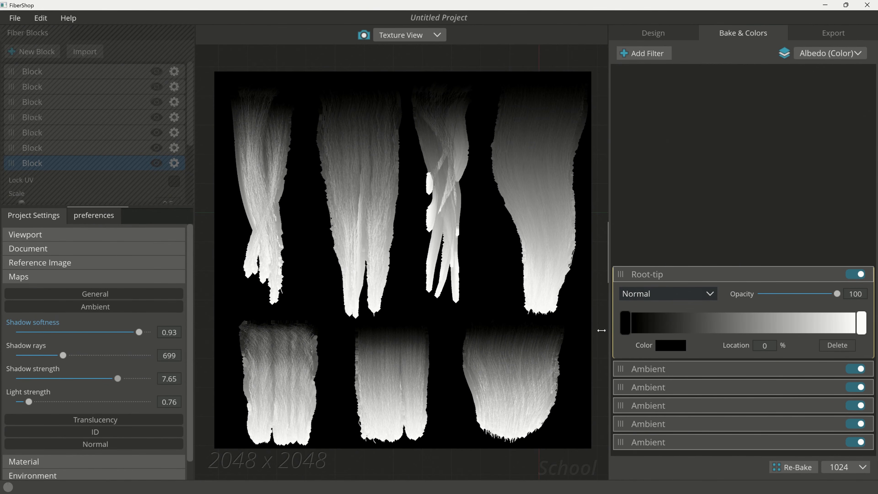
left_click(666, 294)
left_click(663, 325)
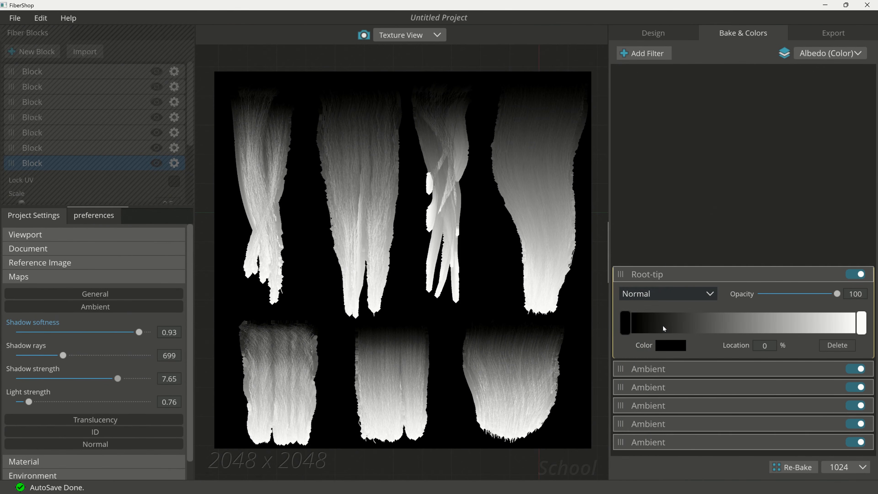
left_click(660, 292)
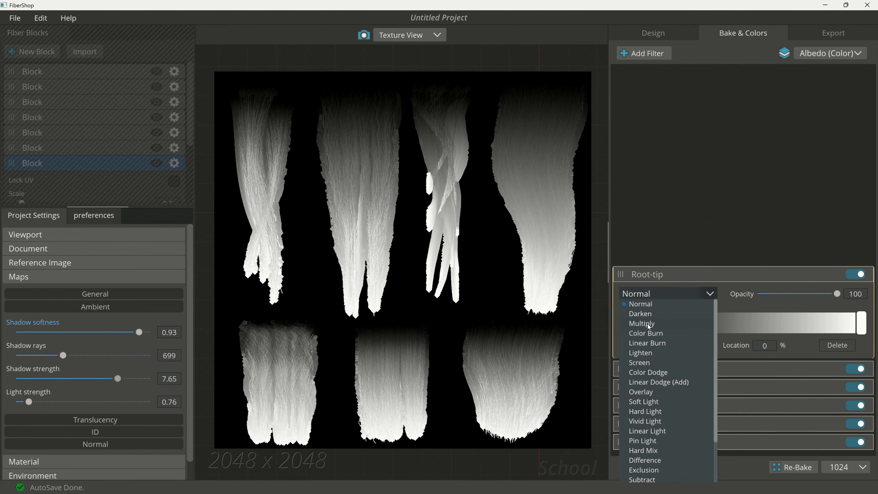
left_click(647, 324)
left_click_drag(837, 294, 764, 315)
Step: Export each map as a separate .PNG image with the name prefix fibers to the fibershop folder on the desktop
left_click(823, 34)
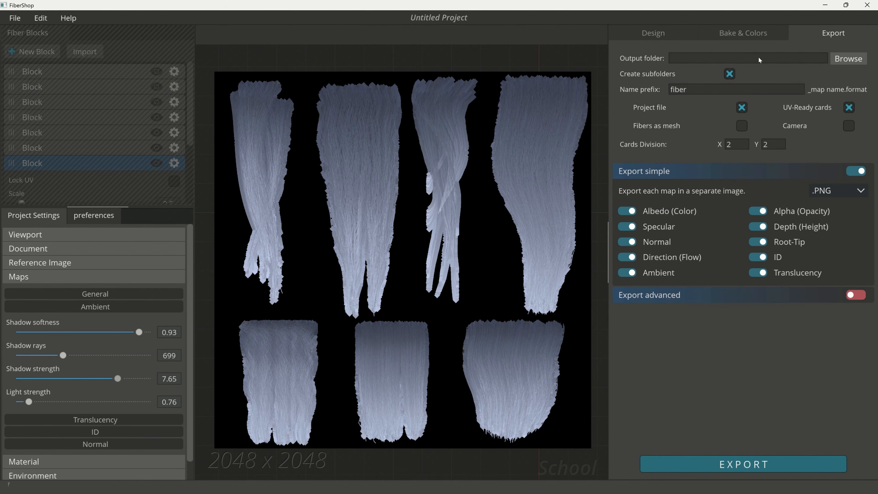
left_click(847, 60)
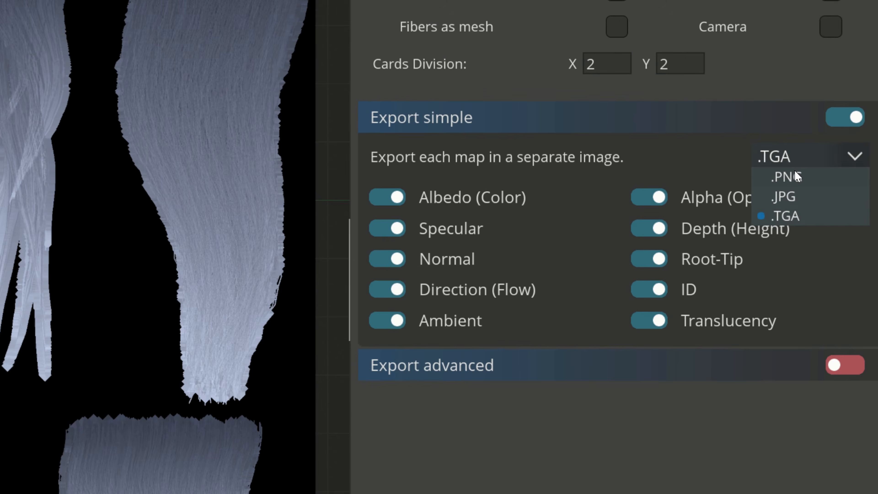
left_click(828, 201)
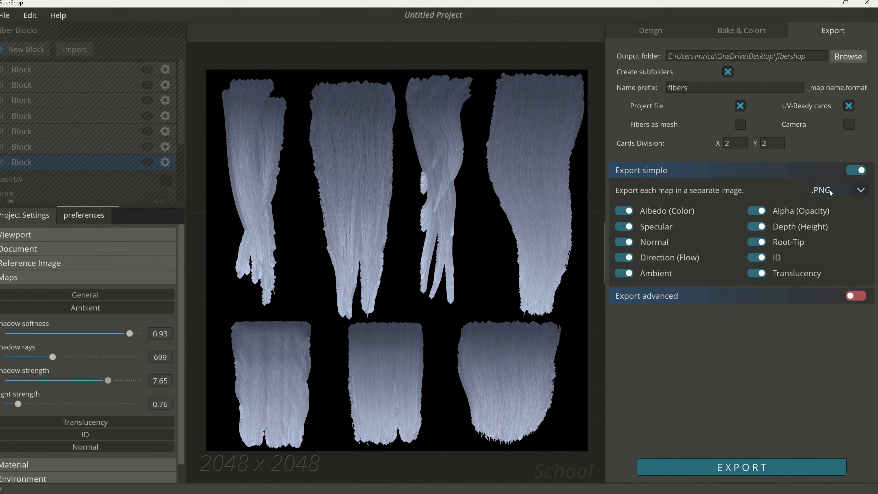
left_click(830, 191)
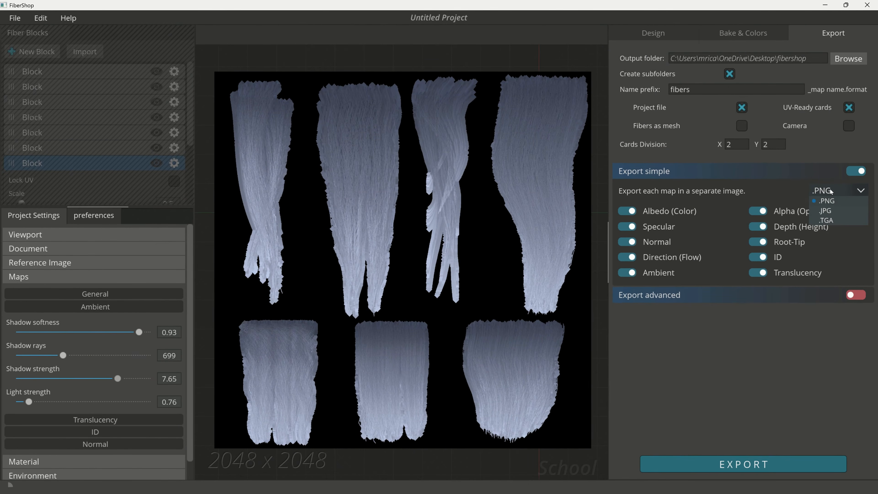
left_click(834, 202)
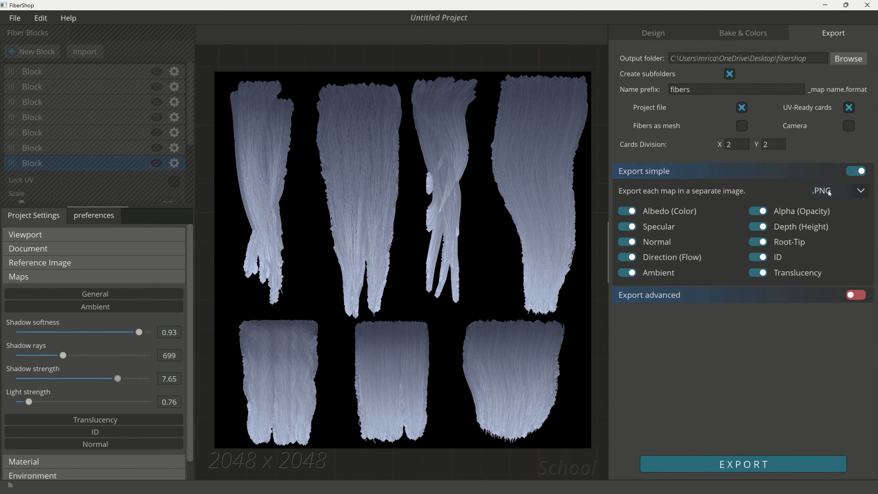
left_click(771, 468)
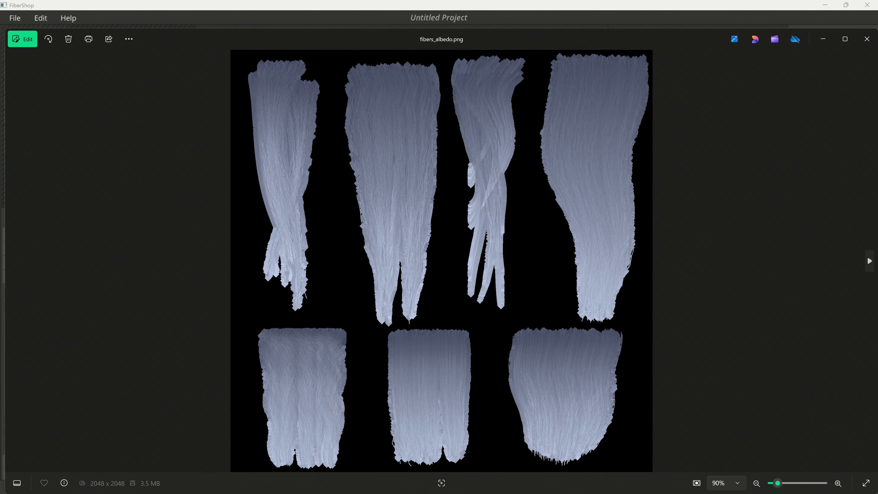
Step: Examine the exported map images in the image viewer, from fibers_albedo.png through alpha, ambient, depth, ID and normal to fibers_root.png
key("Right")
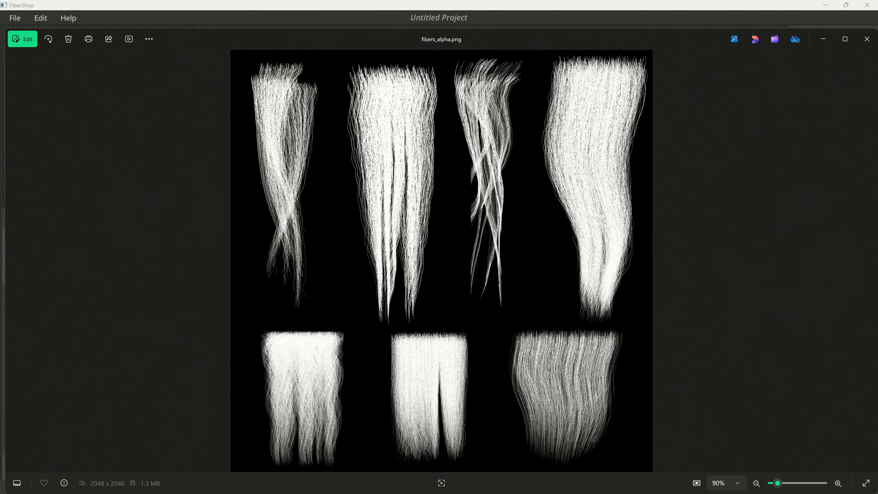
key("Right")
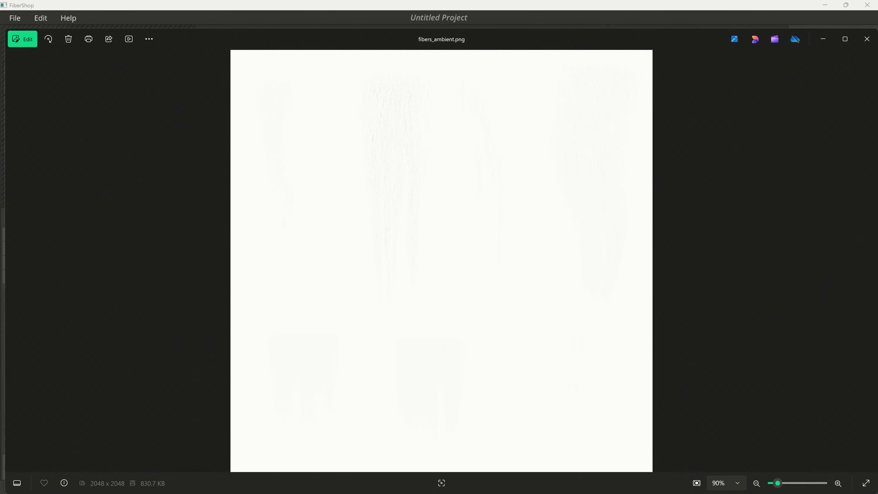
key("Right")
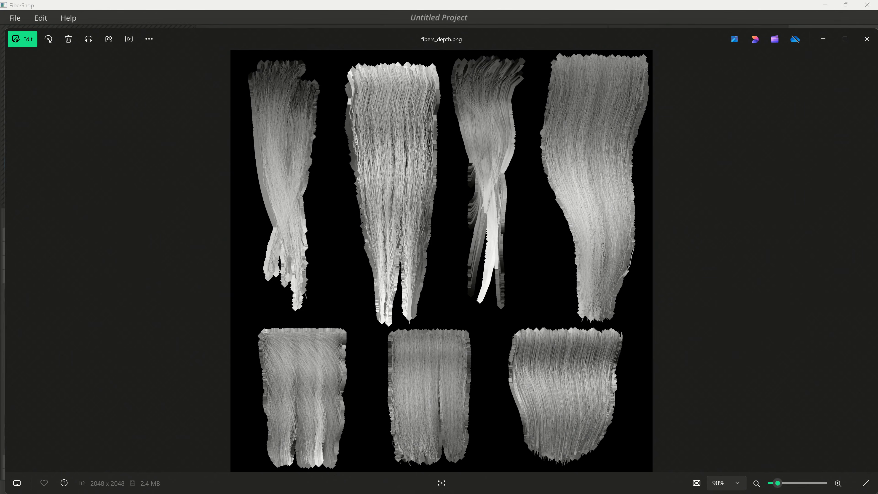
key("Right")
key("Right")
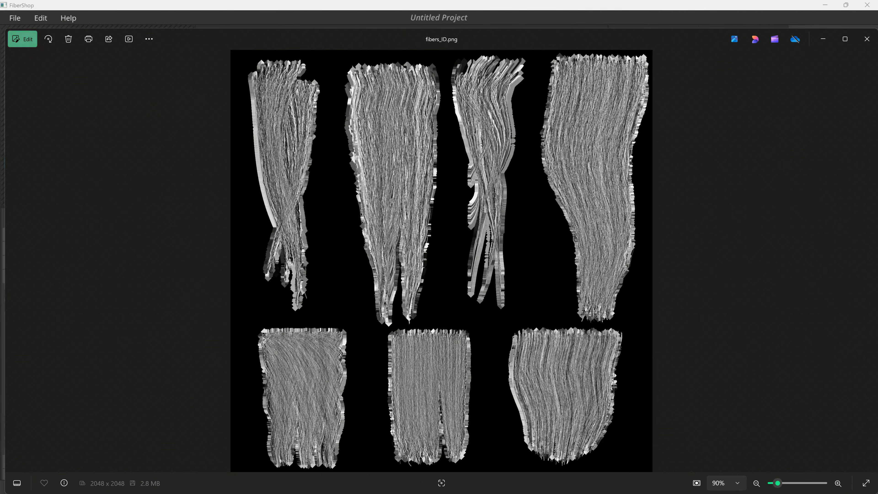
key("Right")
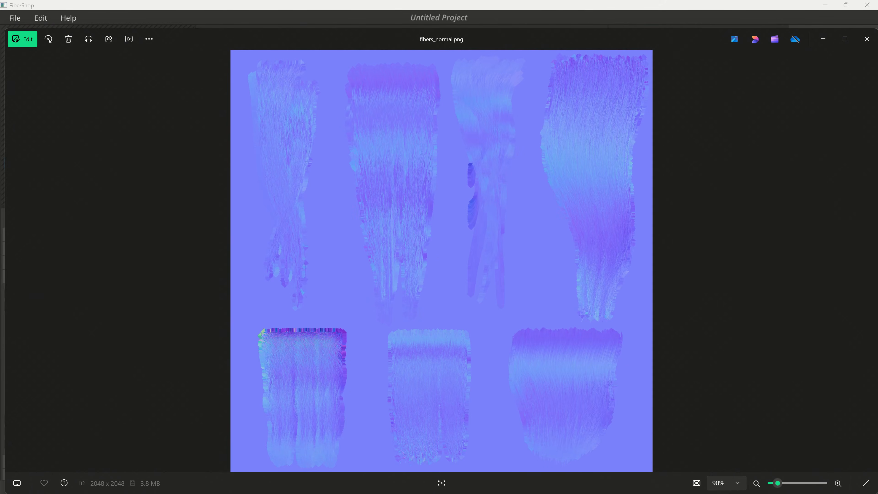
key("Right")
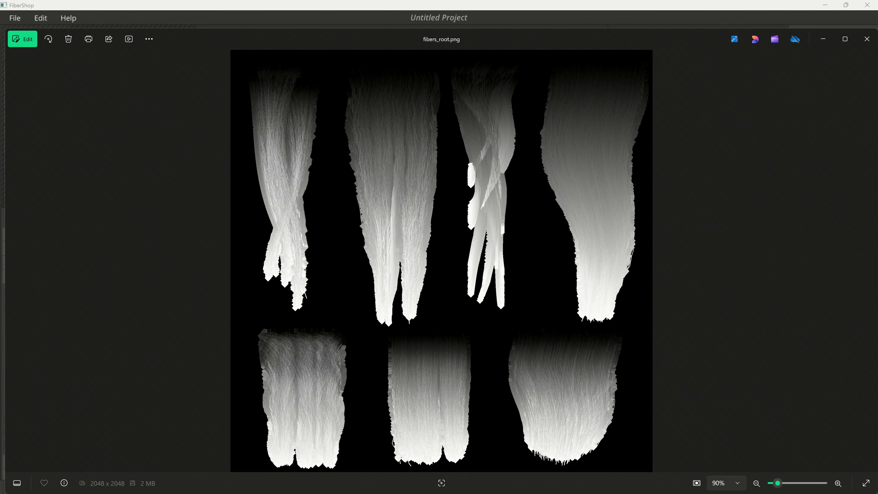